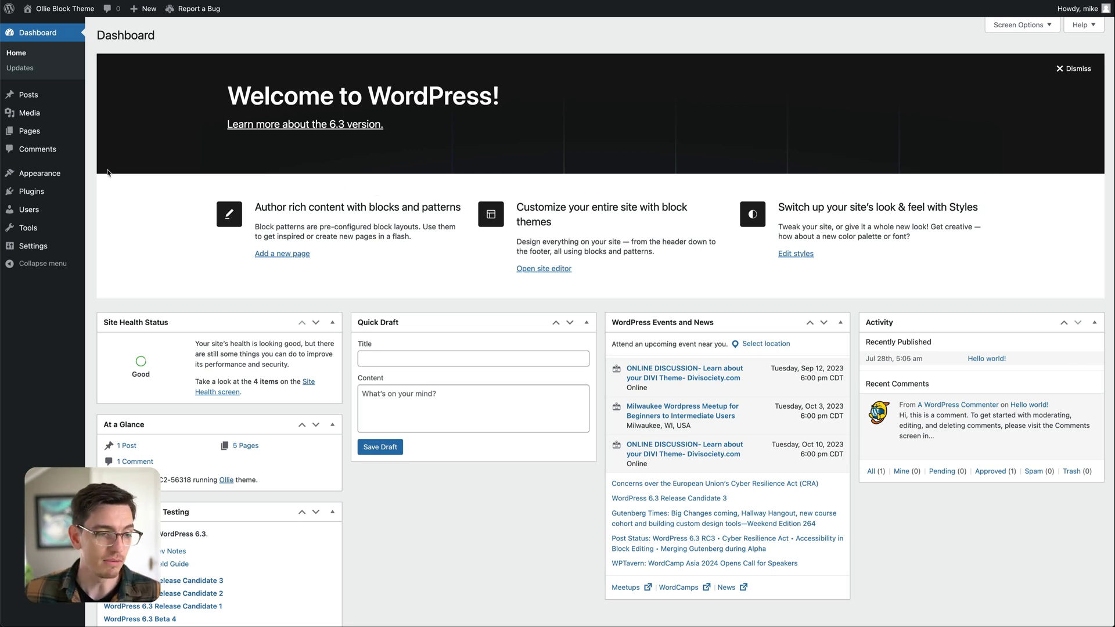
- Go to Appearance > Editor to open the Site Editor with the Ollie homepage preview
mouse_move(66, 176)
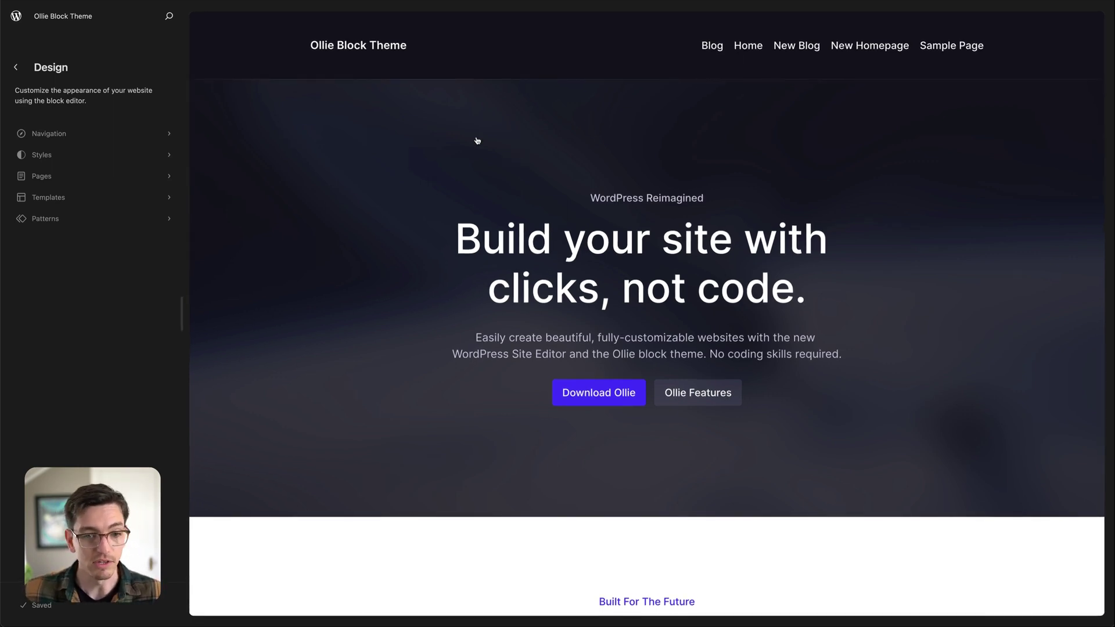
- Open the Home page in the full editor and show the global Styles panel
left_click(627, 155)
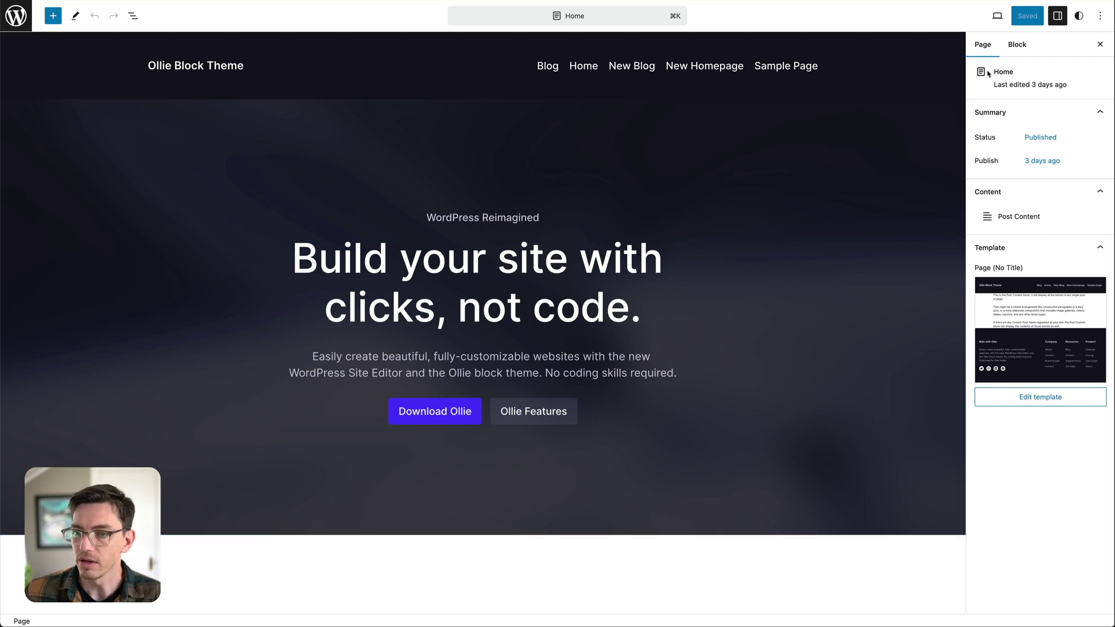
left_click(1078, 19)
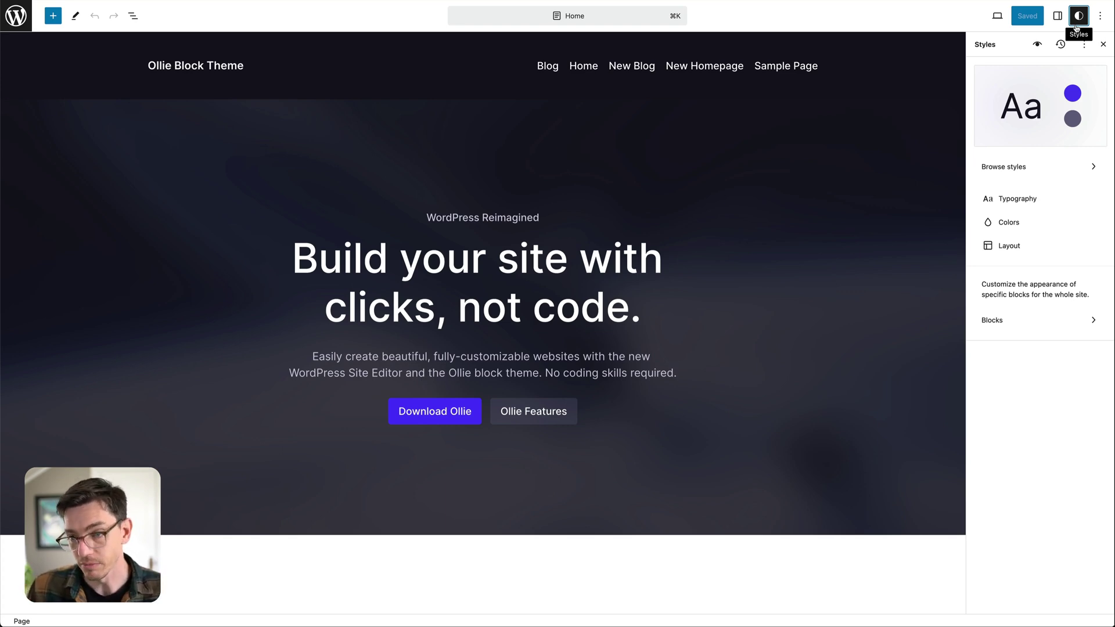
- List the theme's style variations and try the Green variation
left_click(1033, 172)
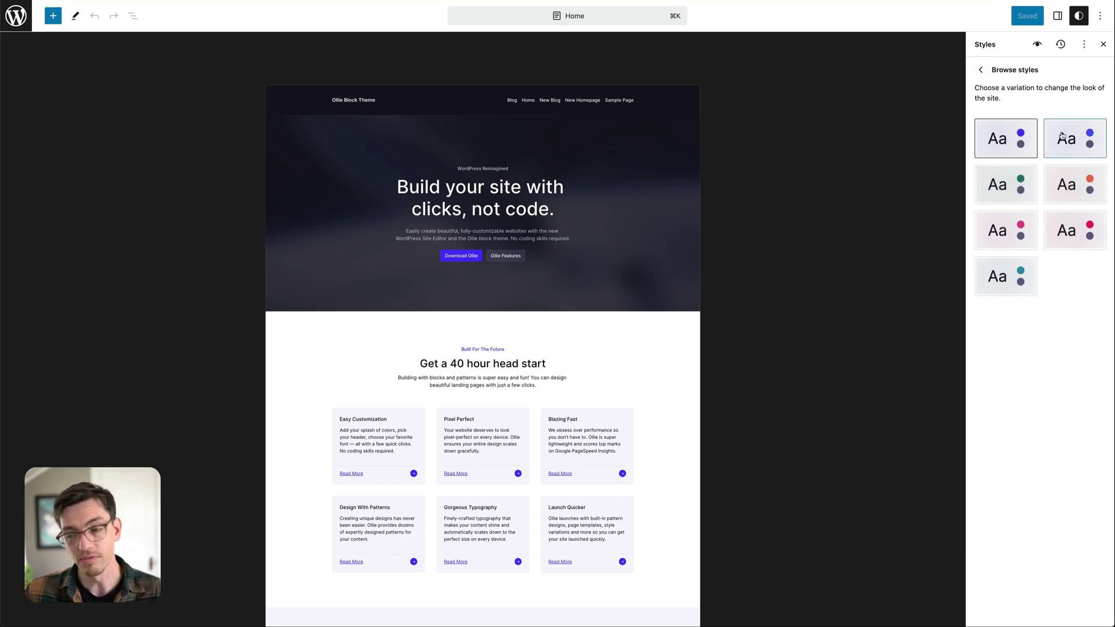
left_click(1007, 187)
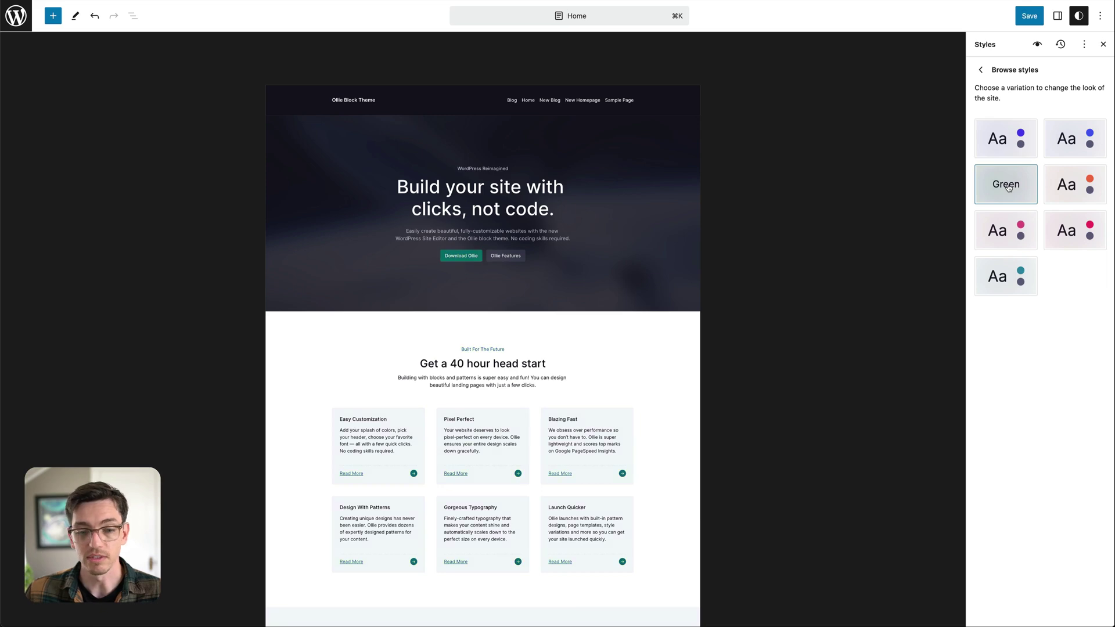
scroll(847, 225, "down", 8)
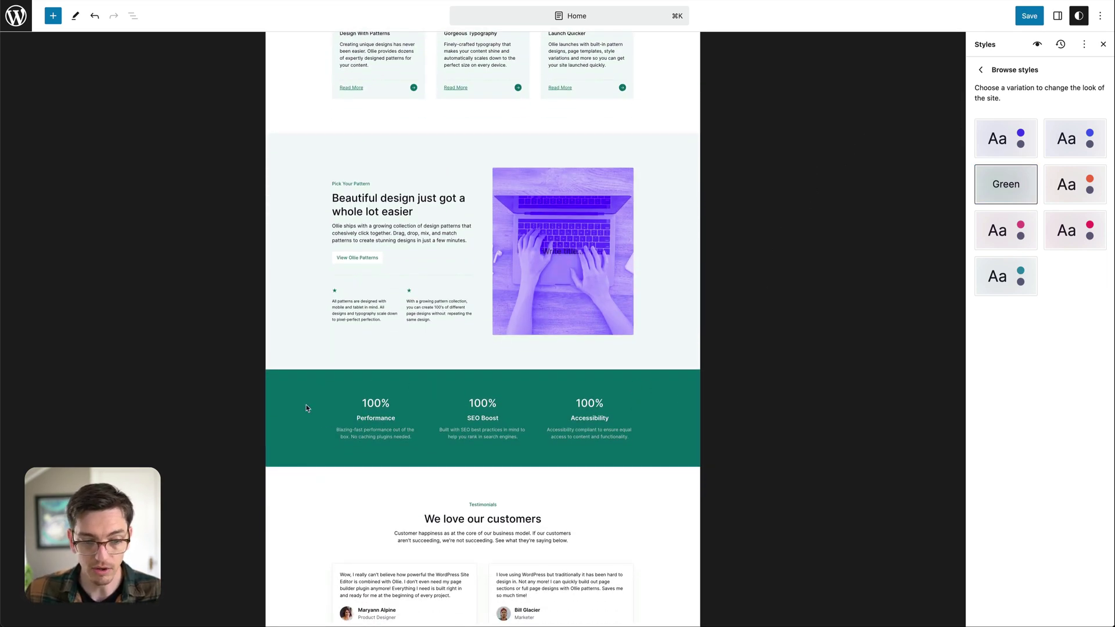
scroll(642, 366, "down", 2)
scroll(642, 366, "up", 5)
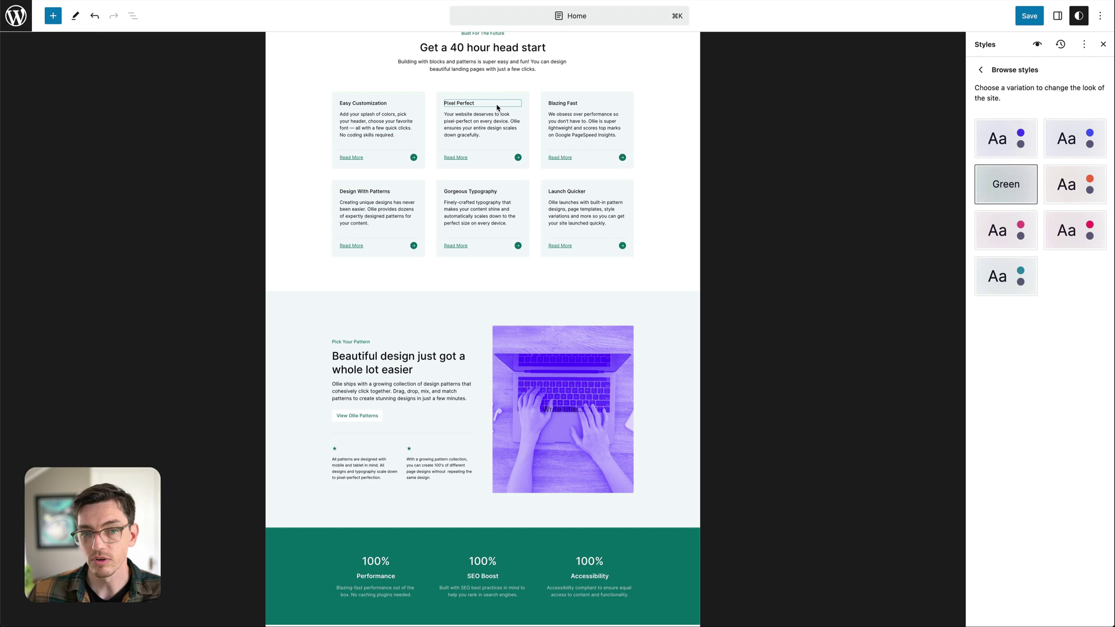
- Try the Orange variation, then apply Pink to the whole site
left_click(1075, 184)
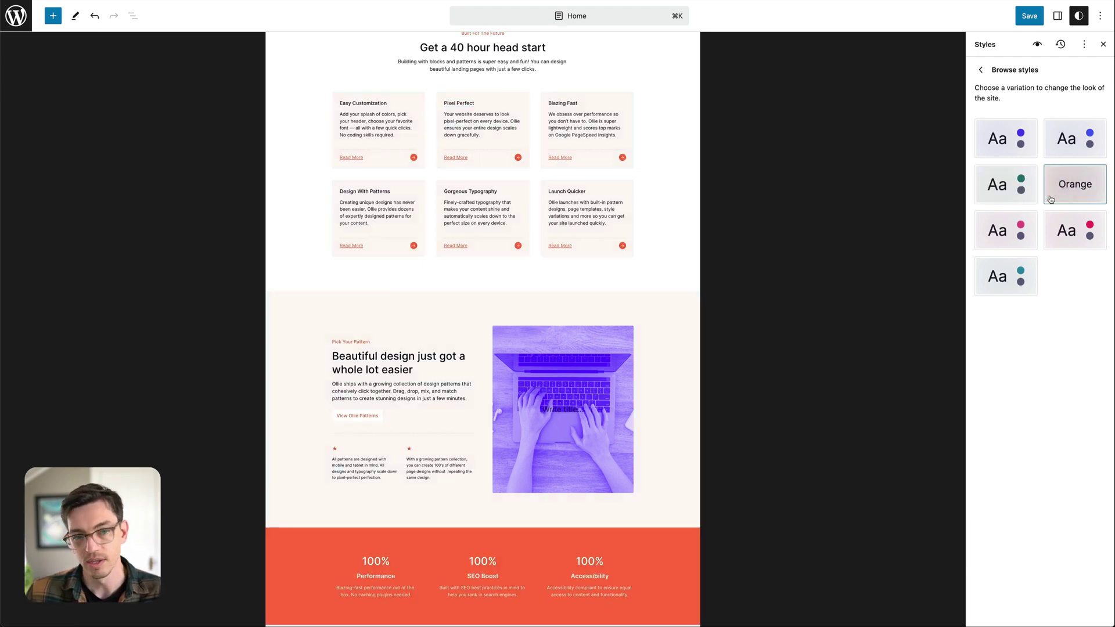
scroll(796, 248, "down", 10)
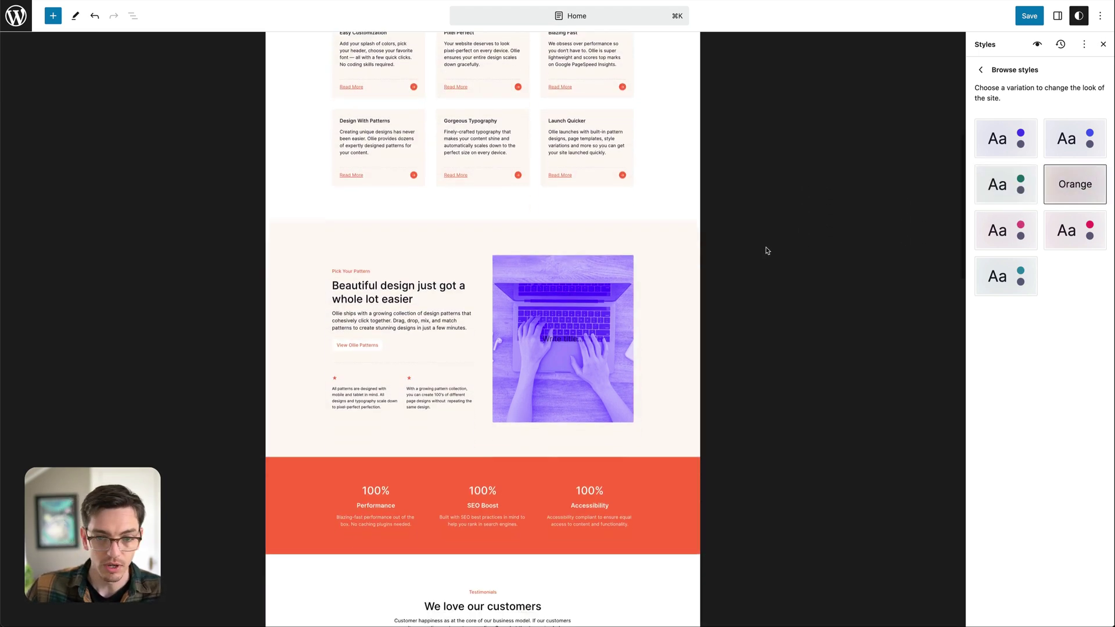
scroll(772, 244, "down", 3)
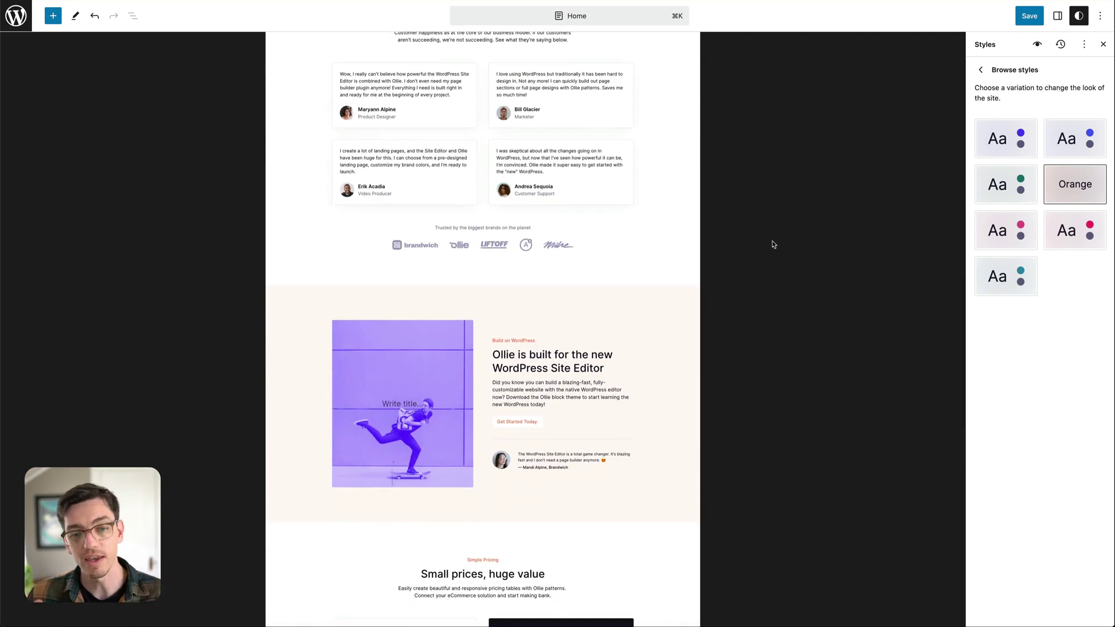
scroll(772, 244, "down", 2)
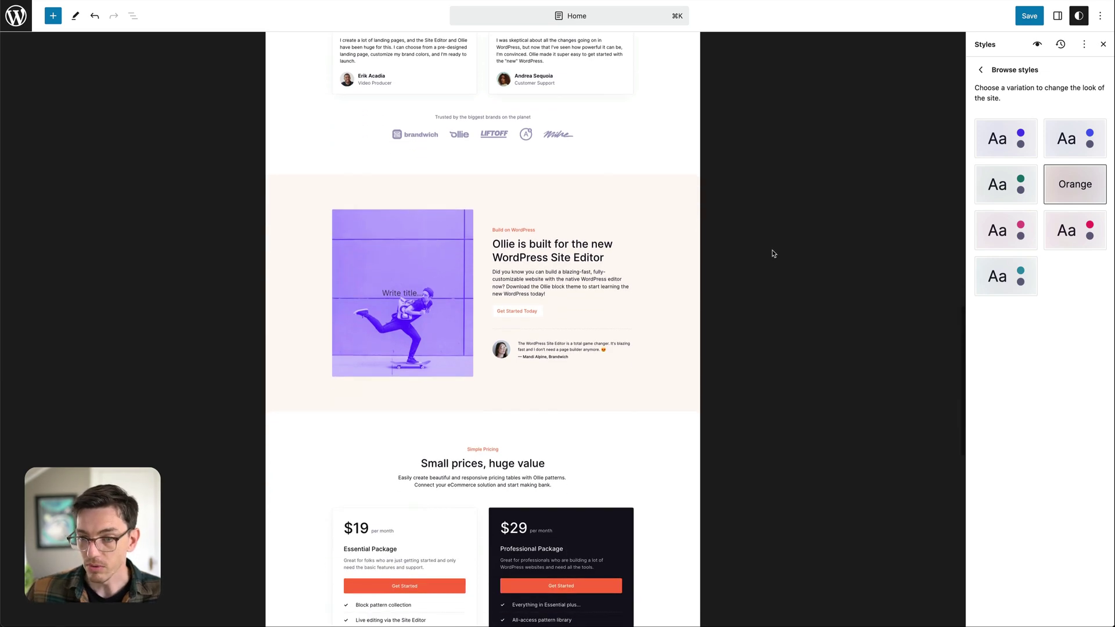
left_click(1005, 231)
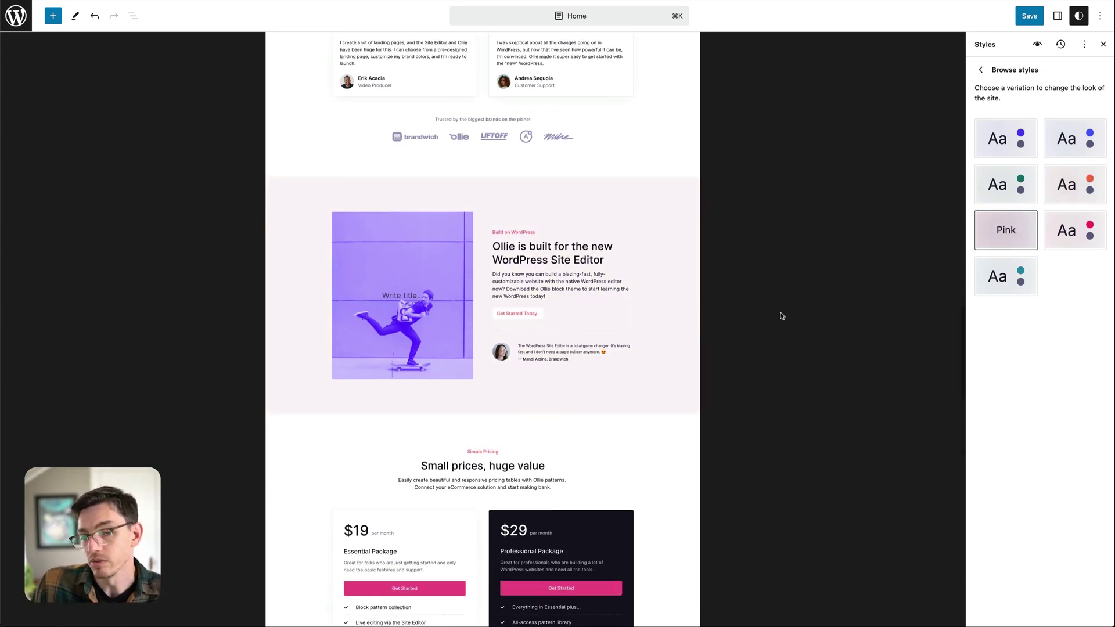
scroll(783, 311, "up", 15)
scroll(779, 314, "up", 5)
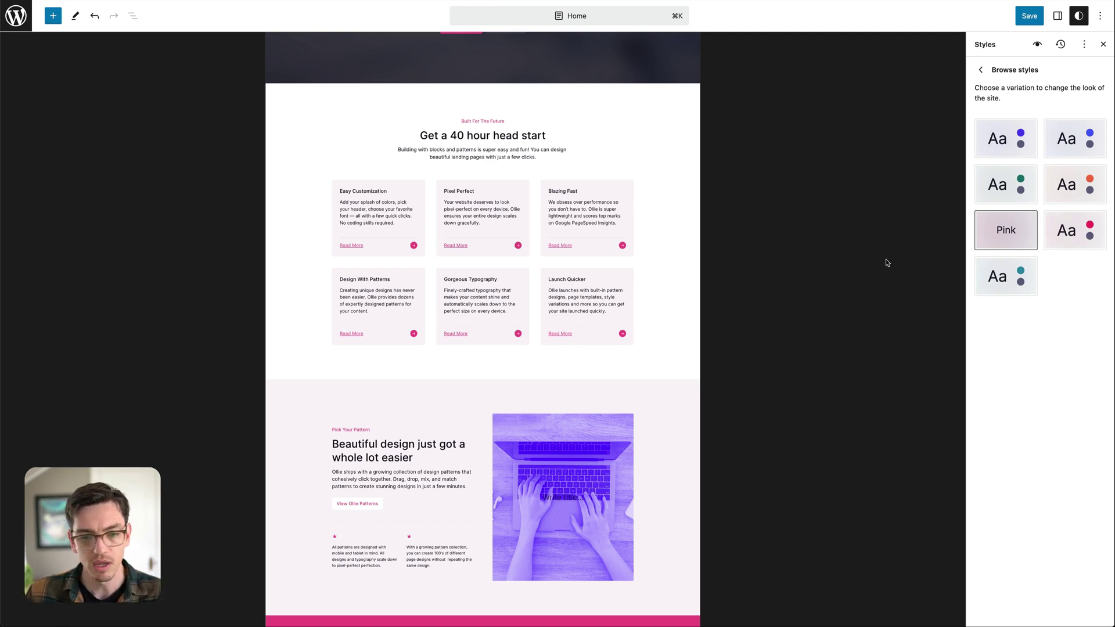
scroll(886, 261, "down", 5)
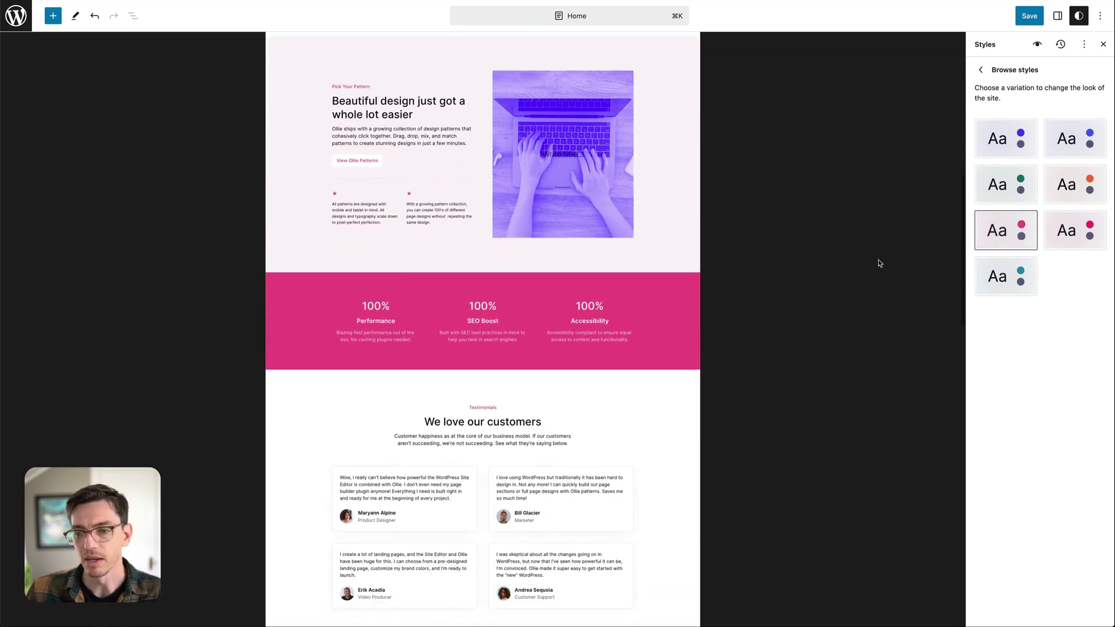
scroll(888, 244, "up", 3)
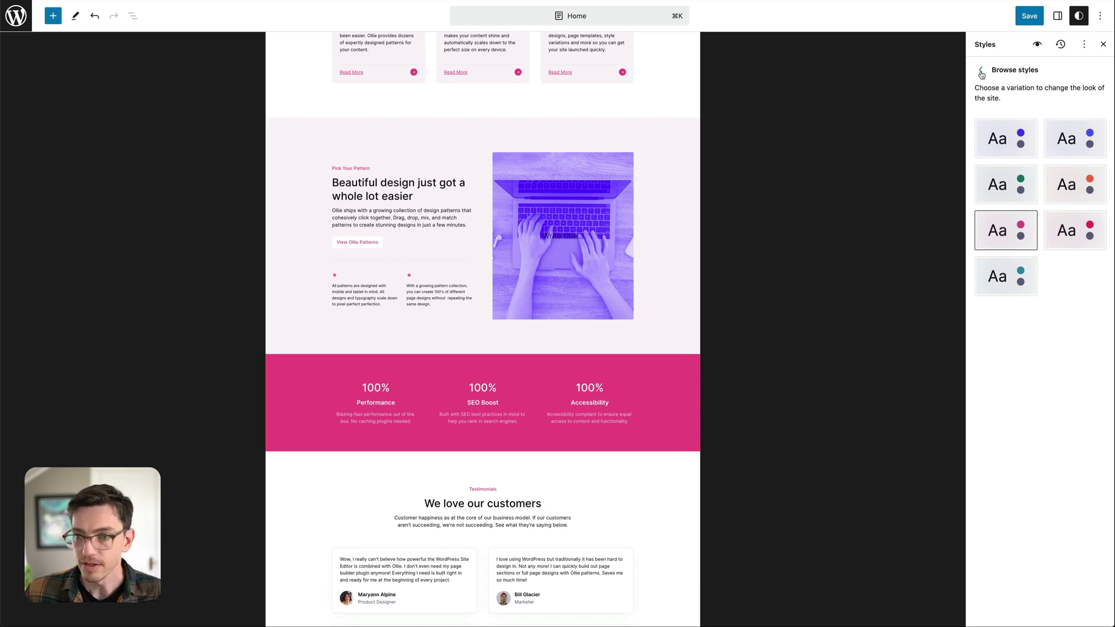
left_click(981, 73)
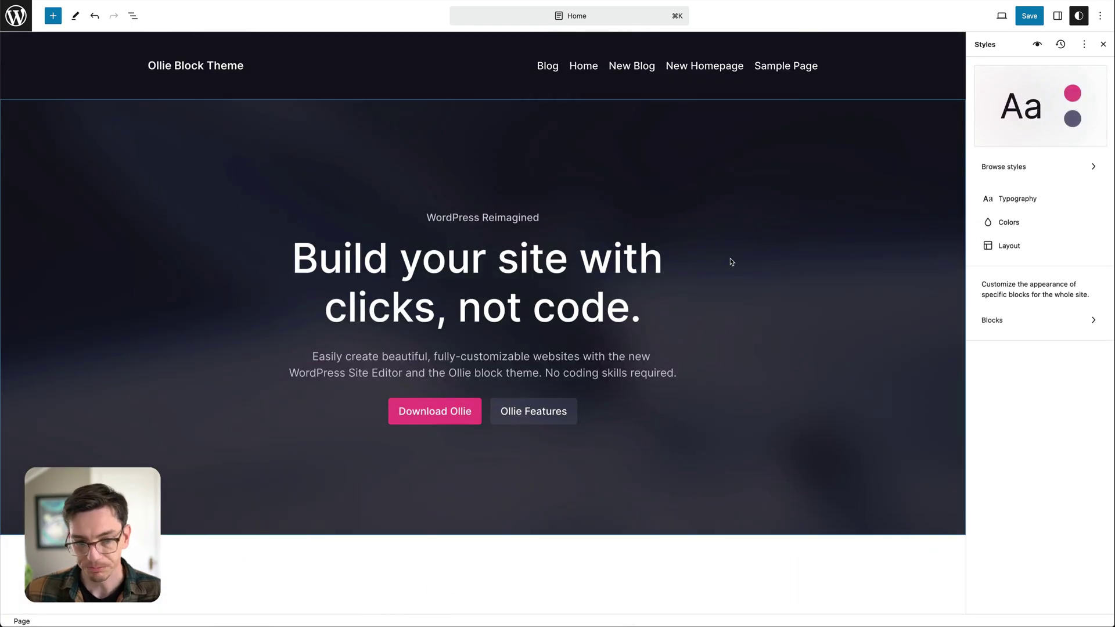
scroll(823, 272, "down", 8)
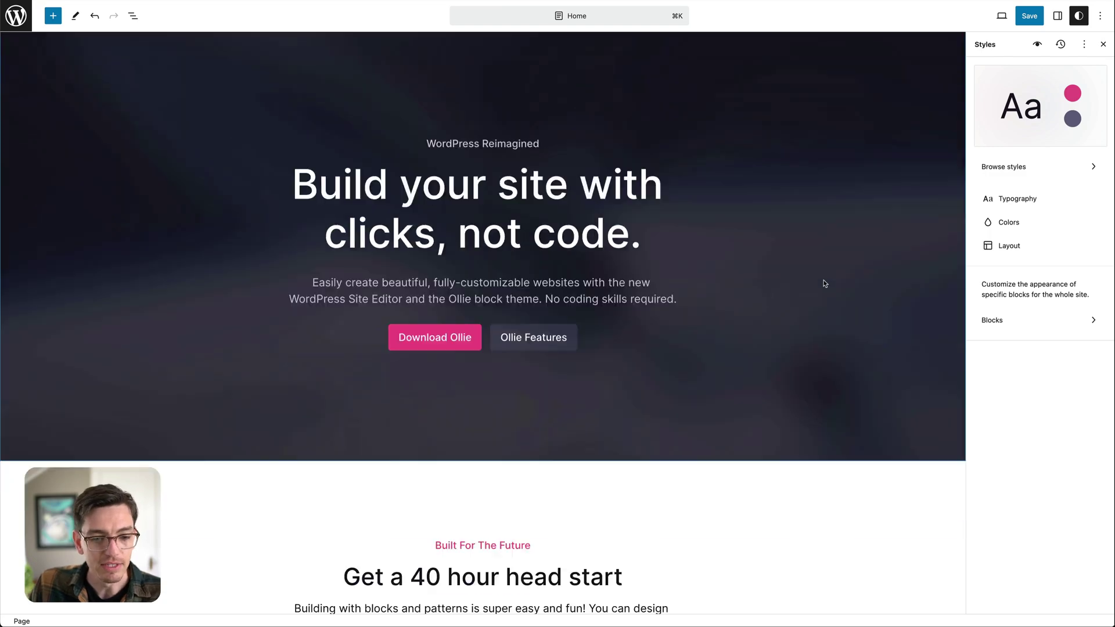
scroll(827, 264, "down", 15)
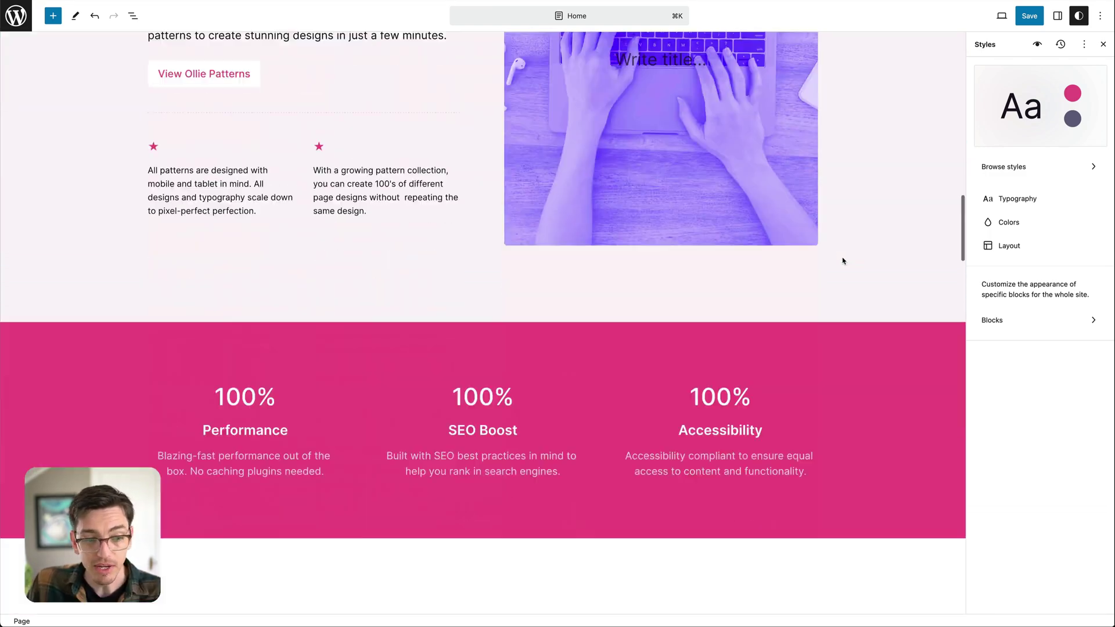
scroll(844, 261, "down", 10)
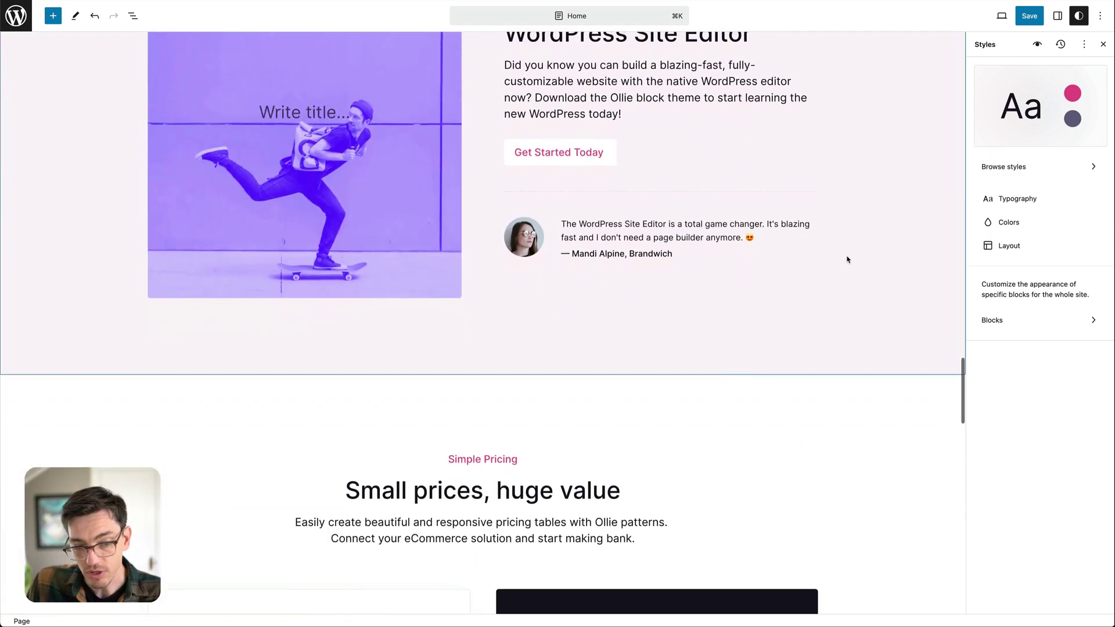
scroll(847, 260, "down", 3)
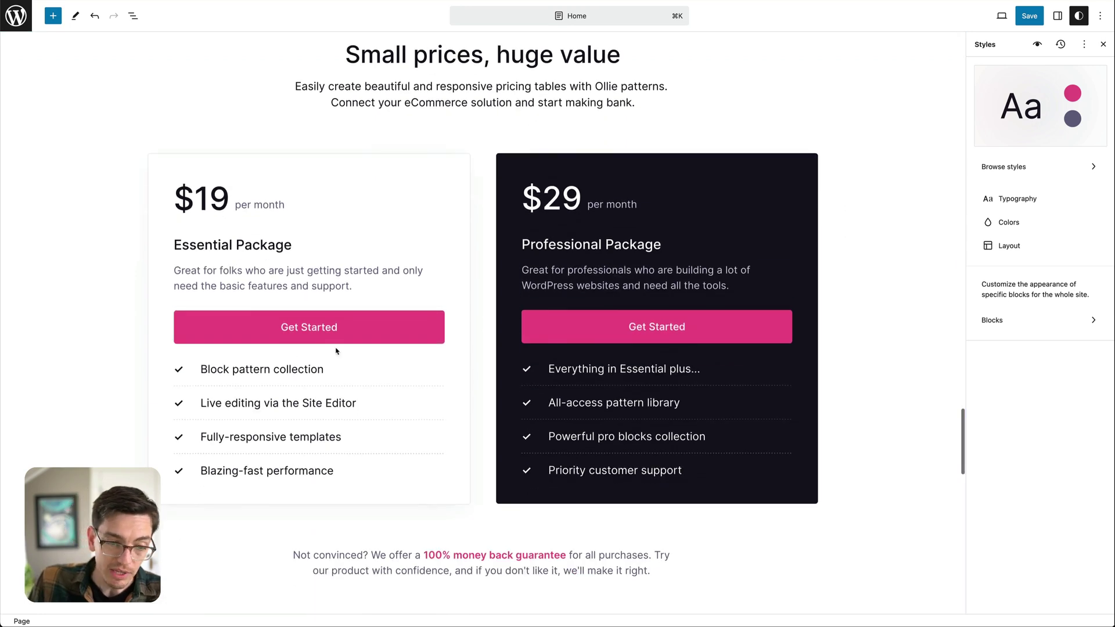
scroll(871, 325, "down", 4)
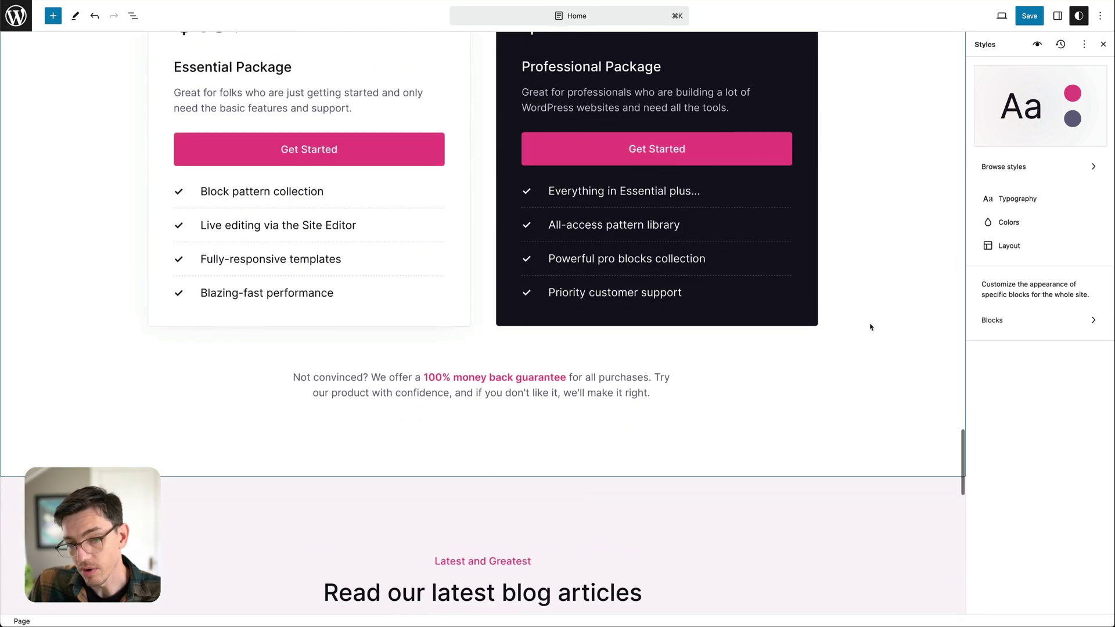
scroll(870, 327, "down", 6)
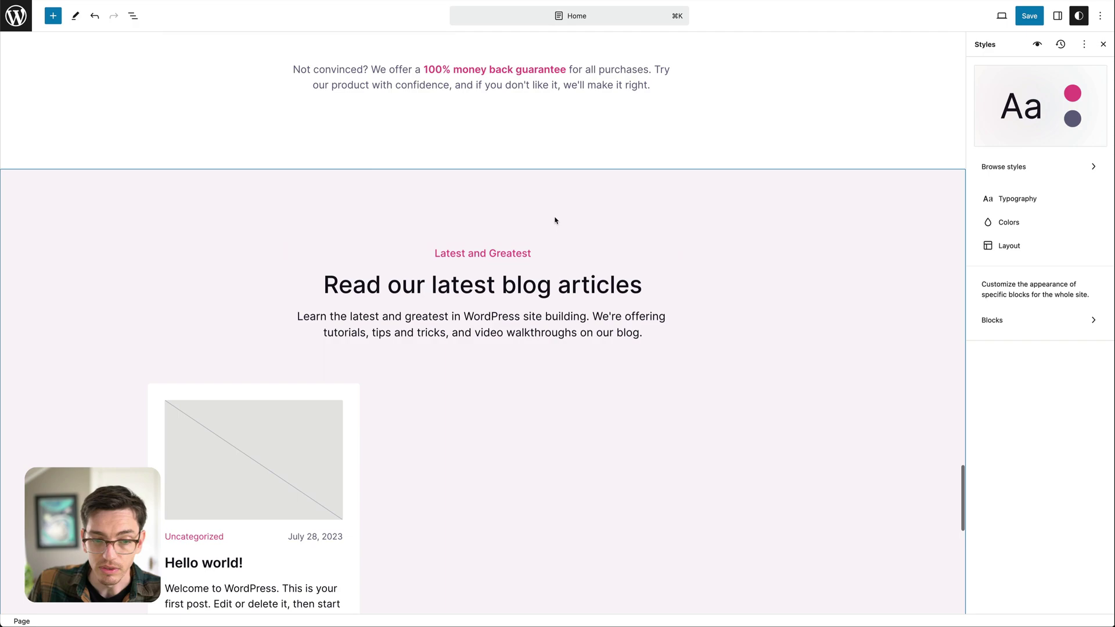
scroll(712, 231, "up", 20)
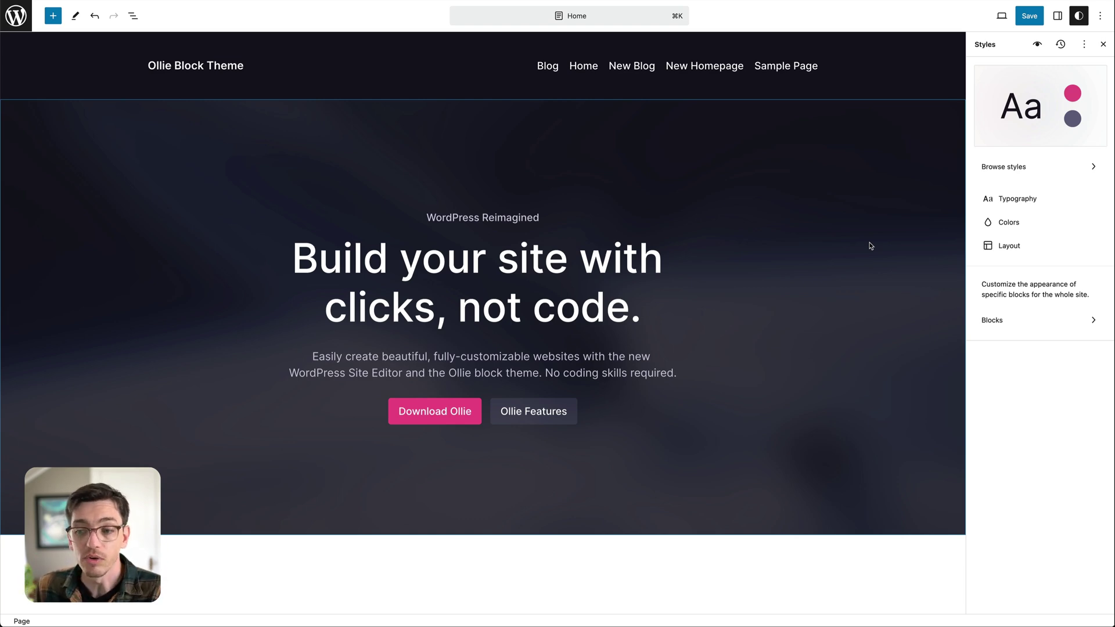
- In Typography > Headings, try the Monospace font for all headings
left_click(1019, 202)
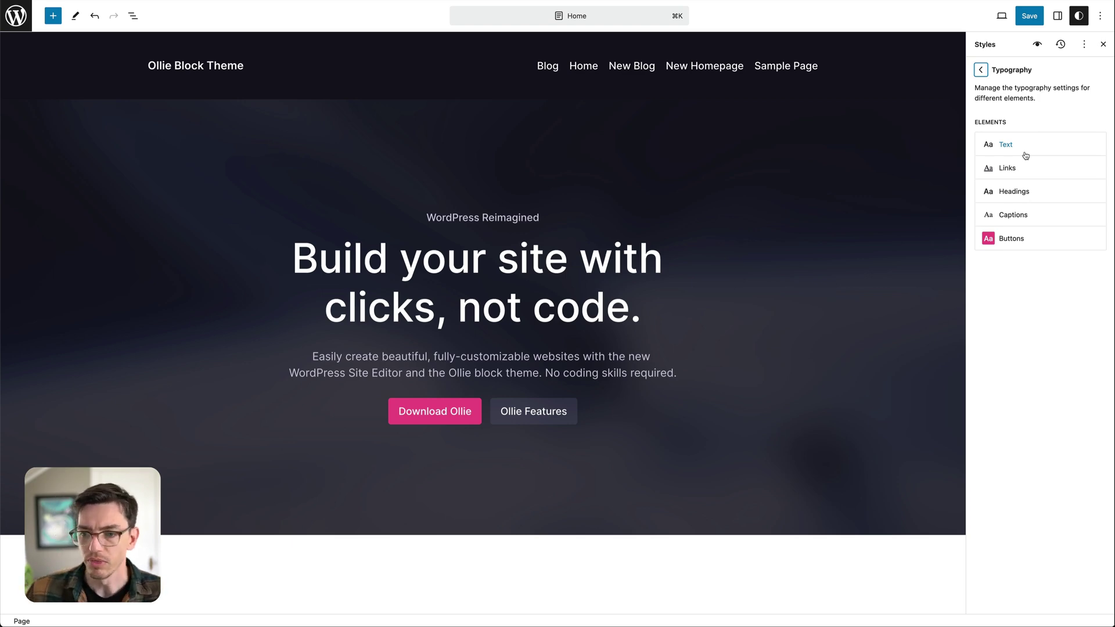
left_click(1022, 199)
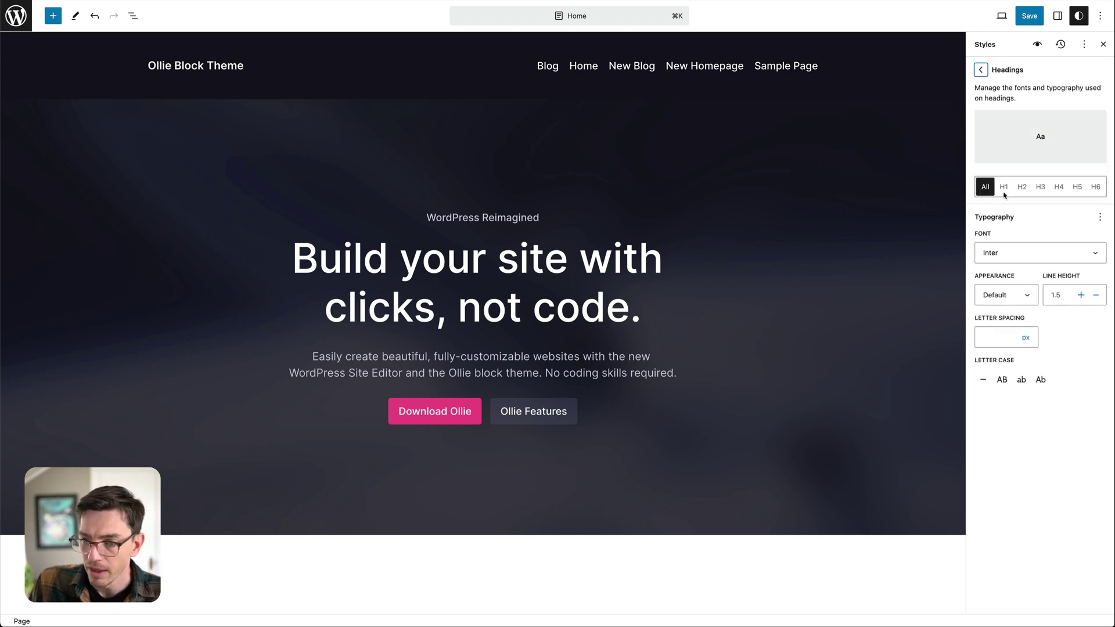
left_click(1015, 252)
left_click(1019, 264)
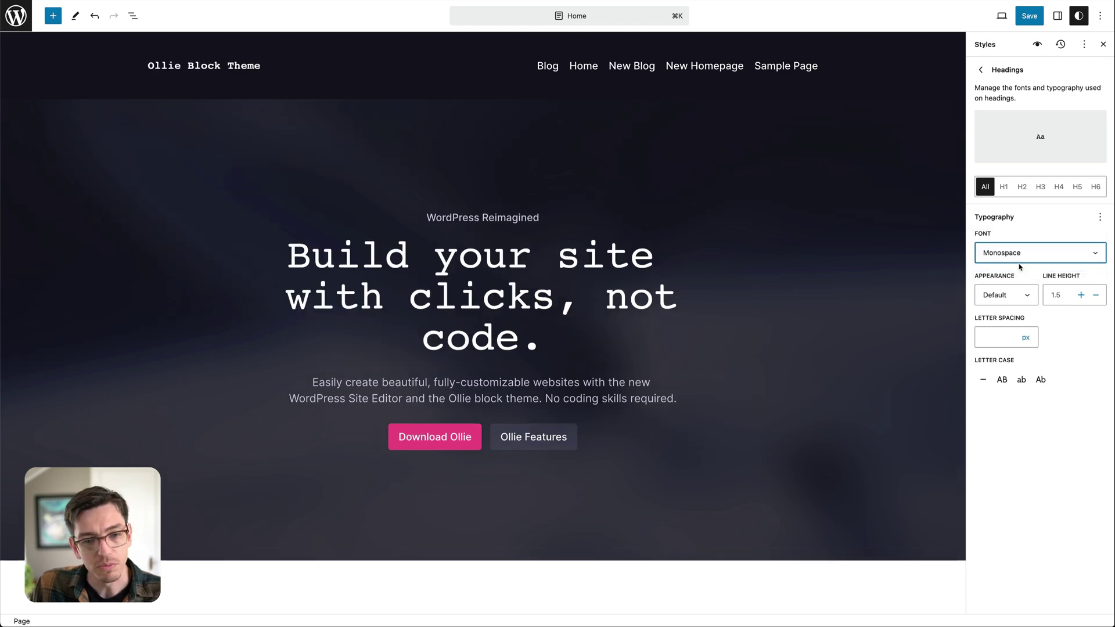
left_click(836, 311)
scroll(830, 308, "down", 10)
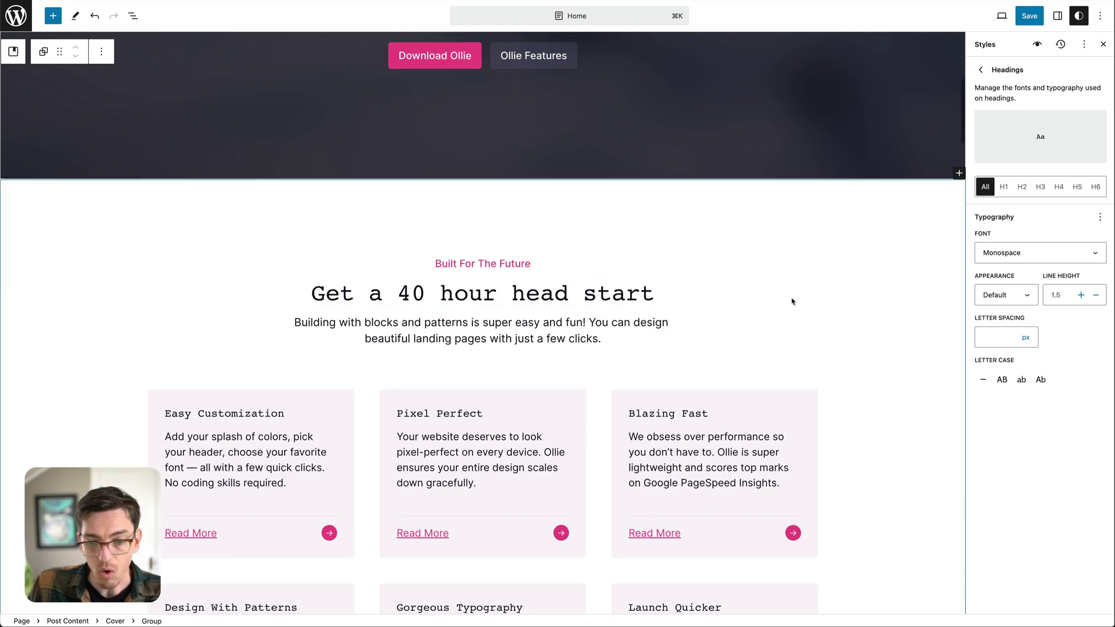
scroll(830, 304, "down", 15)
scroll(870, 305, "down", 10)
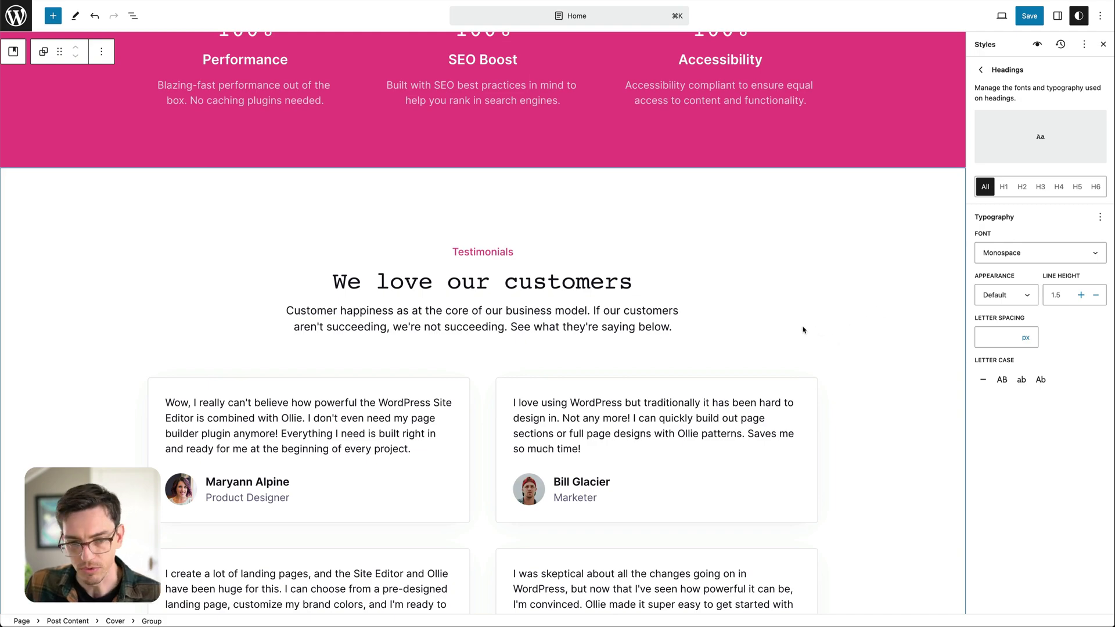
scroll(748, 292, "up", 1)
scroll(748, 292, "up", 20)
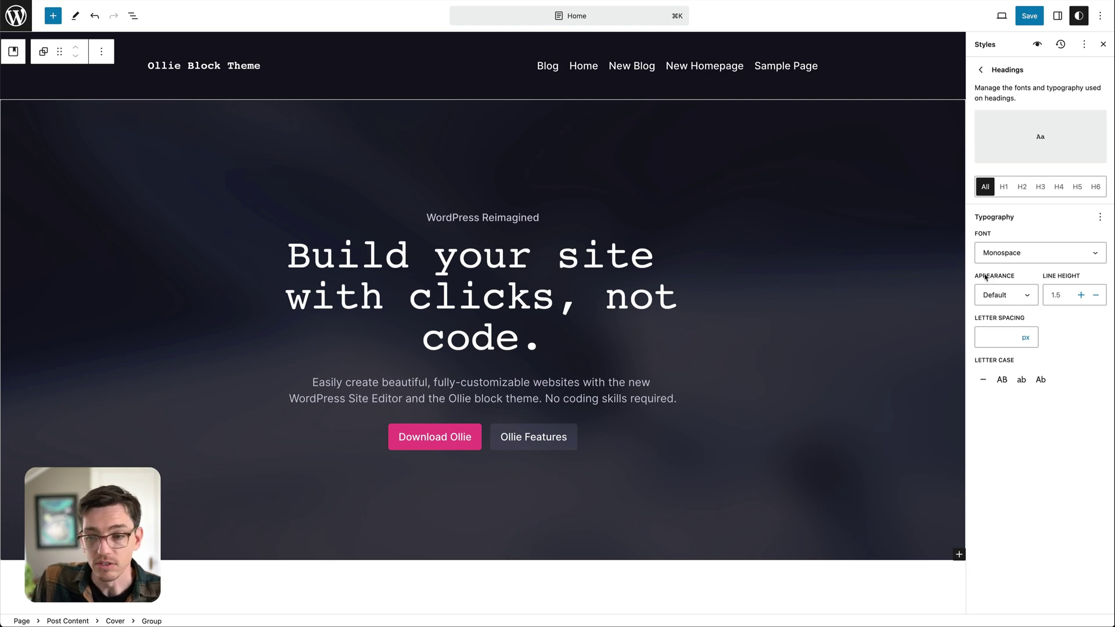
- Keep the Default heading font weight and switch the headings back to Inter
left_click(1016, 296)
left_click(1078, 467)
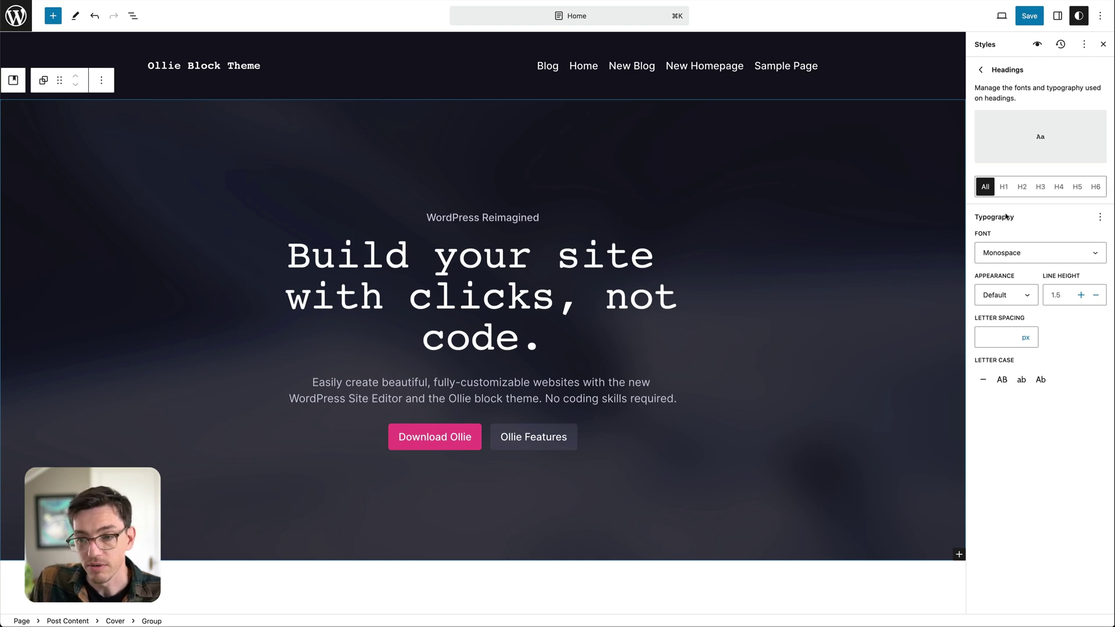
left_click(1006, 256)
left_click(1009, 241)
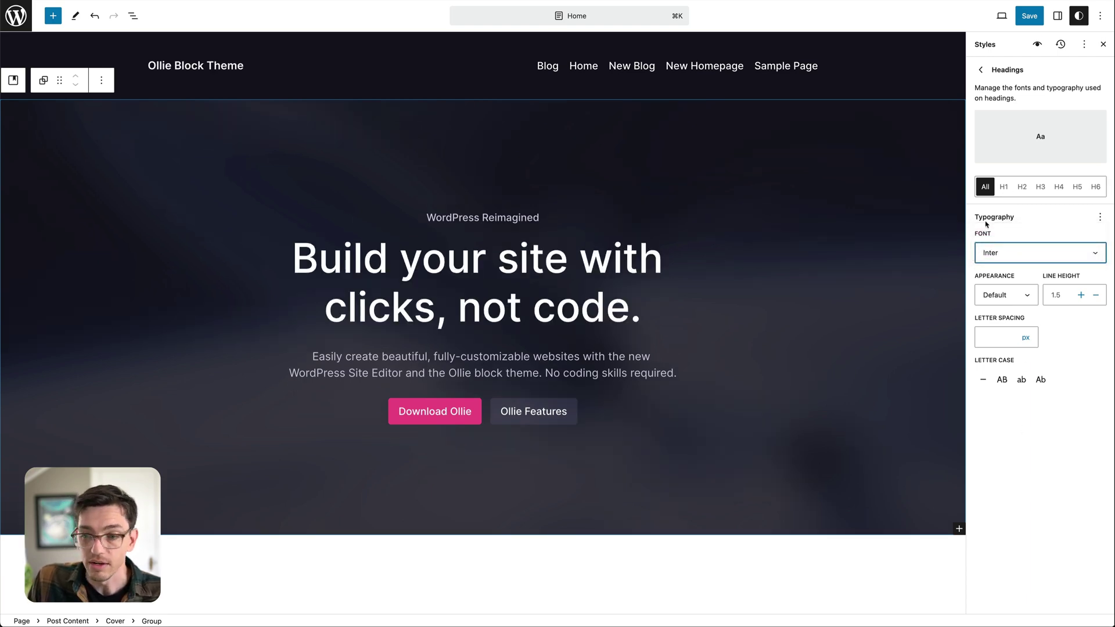
- Set only H1 headings to Monospace using the H1 tab
left_click(531, 283)
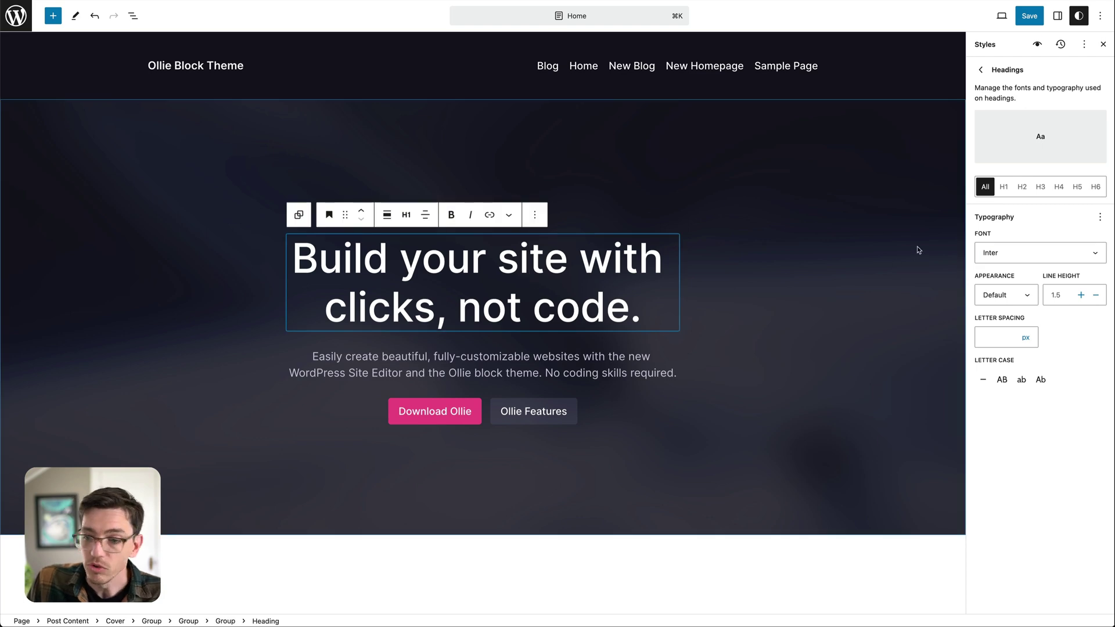
left_click(998, 188)
left_click(1028, 252)
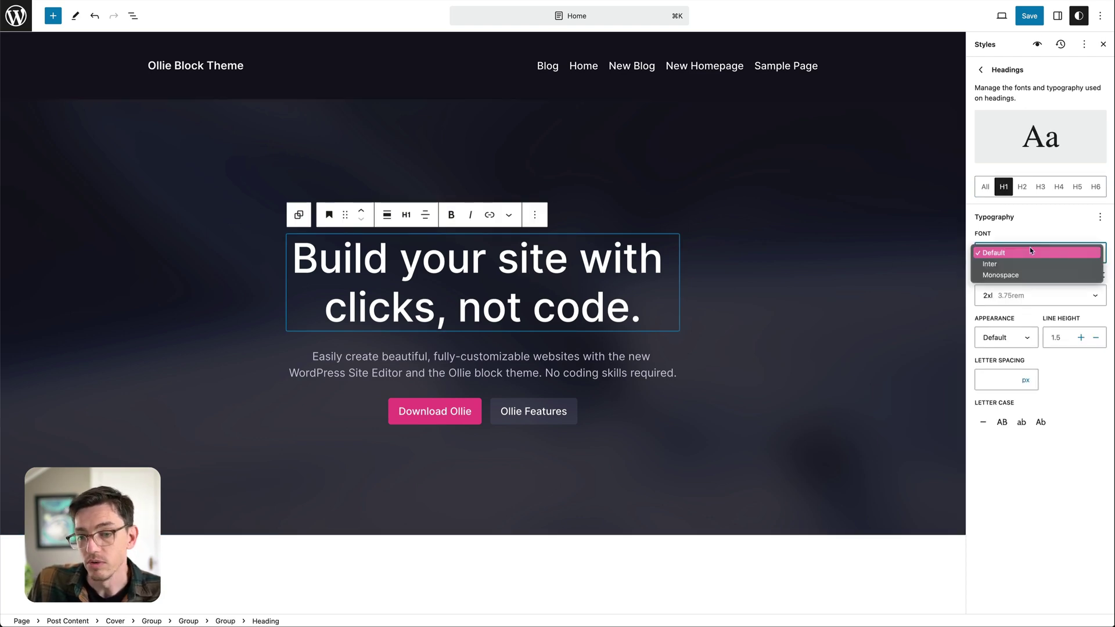
left_click(1023, 274)
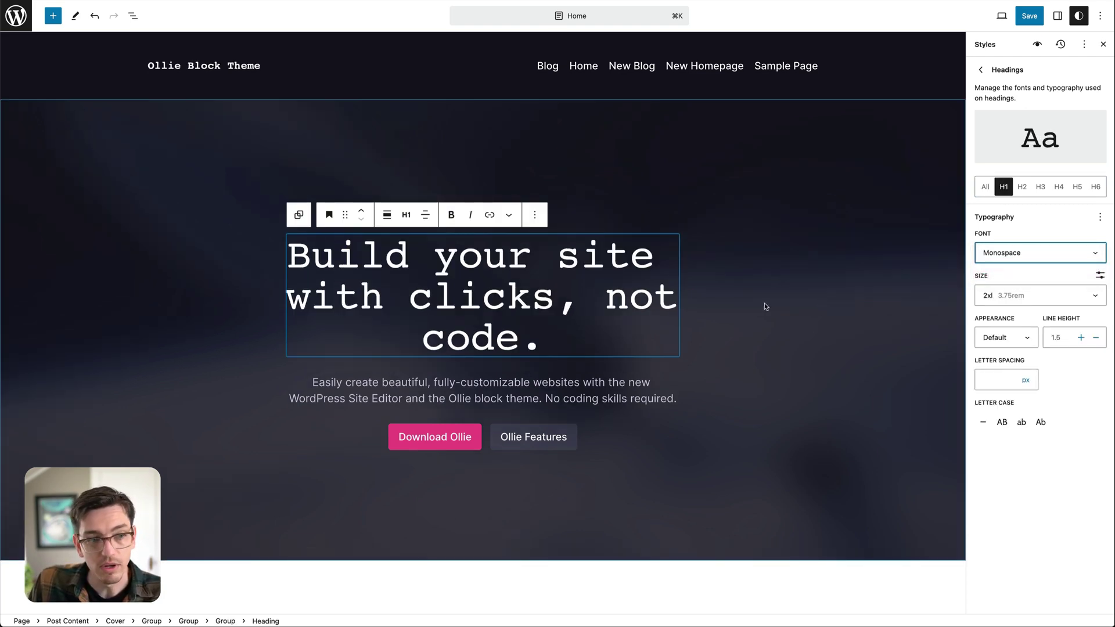
left_click(646, 313)
scroll(481, 290, "down", 10)
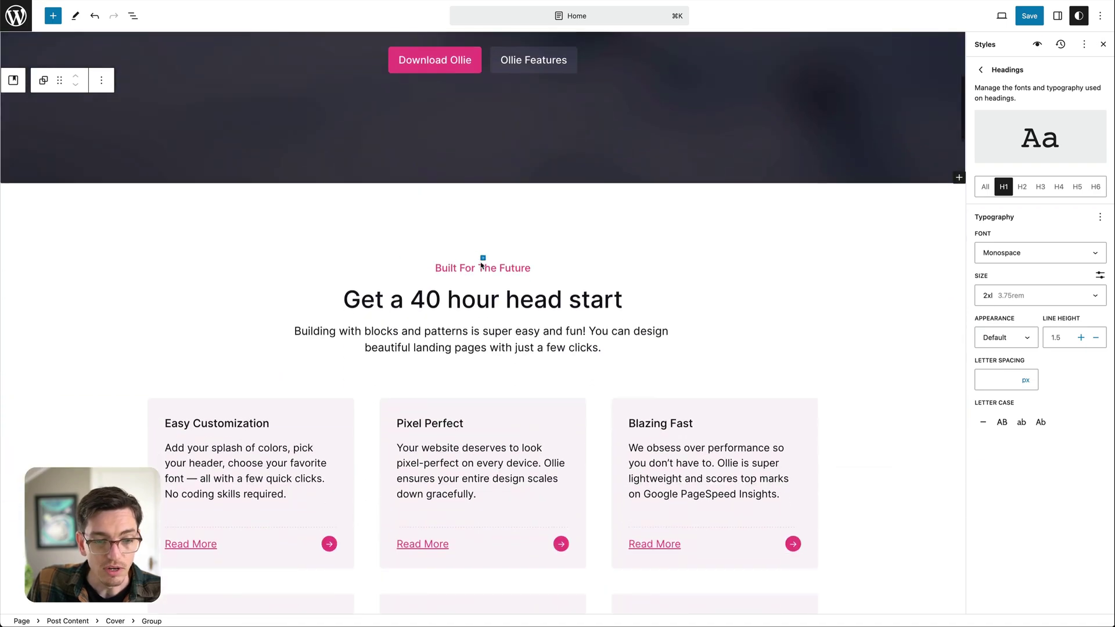
scroll(431, 400, "down", 4)
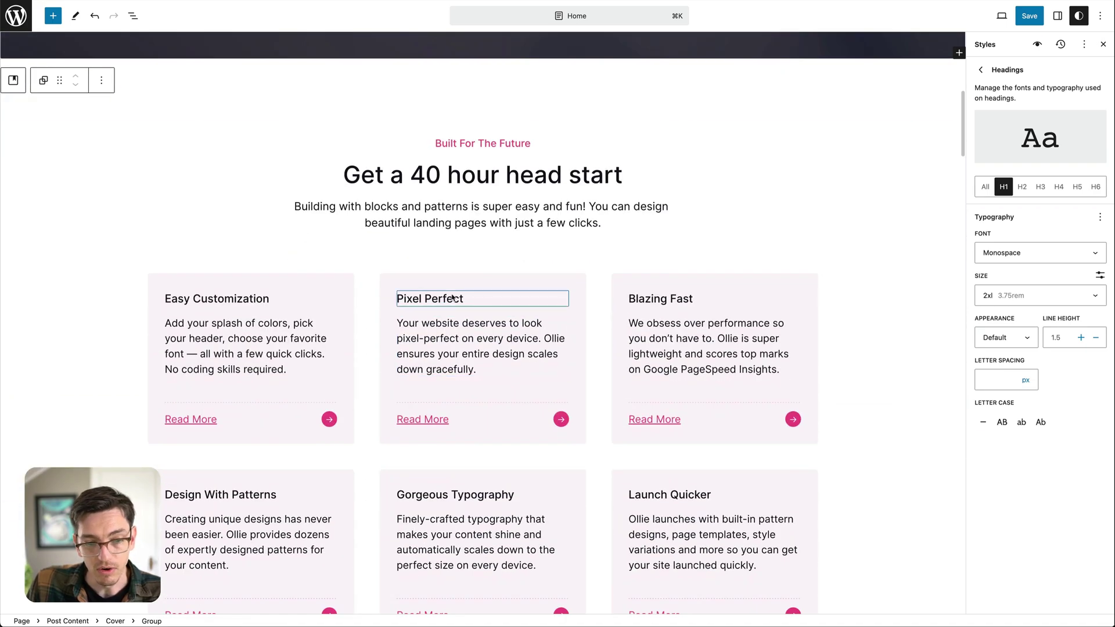
scroll(453, 298, "down", 20)
scroll(529, 314, "up", 20)
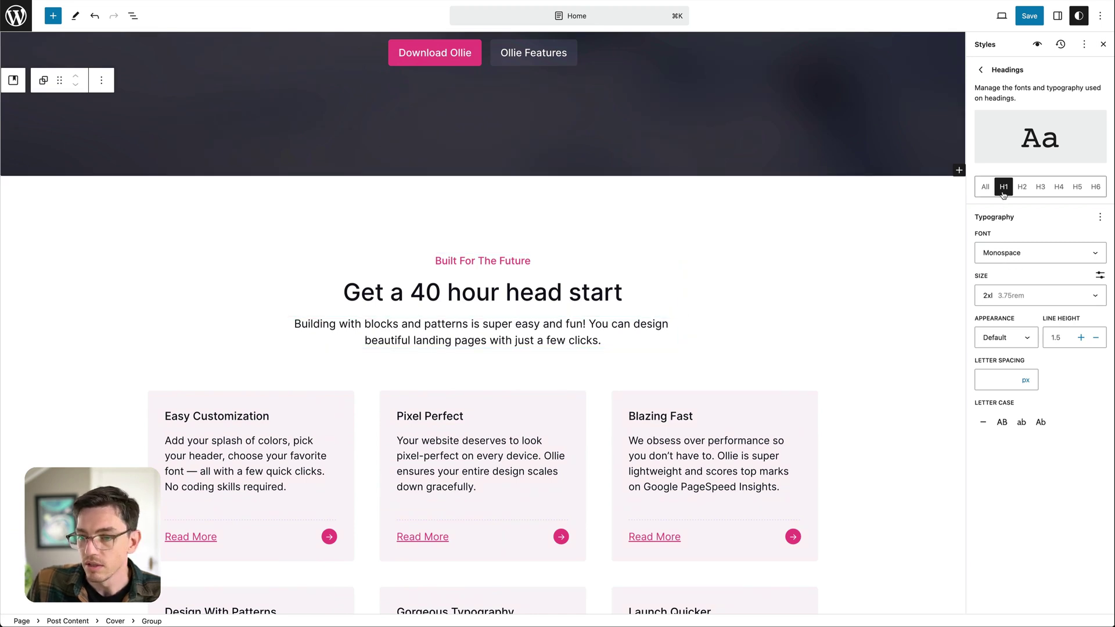
- On the All tab, set every heading level to Monospace and return to the Typography list
left_click(1021, 252)
left_click(1009, 227)
left_click(985, 187)
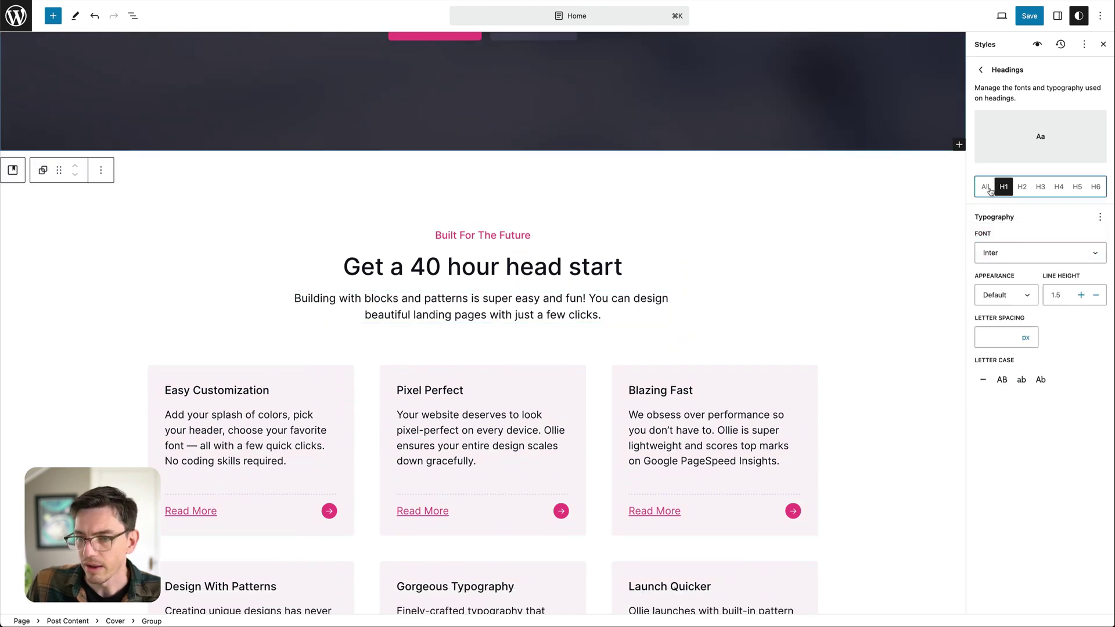
left_click(1008, 253)
left_click(1007, 261)
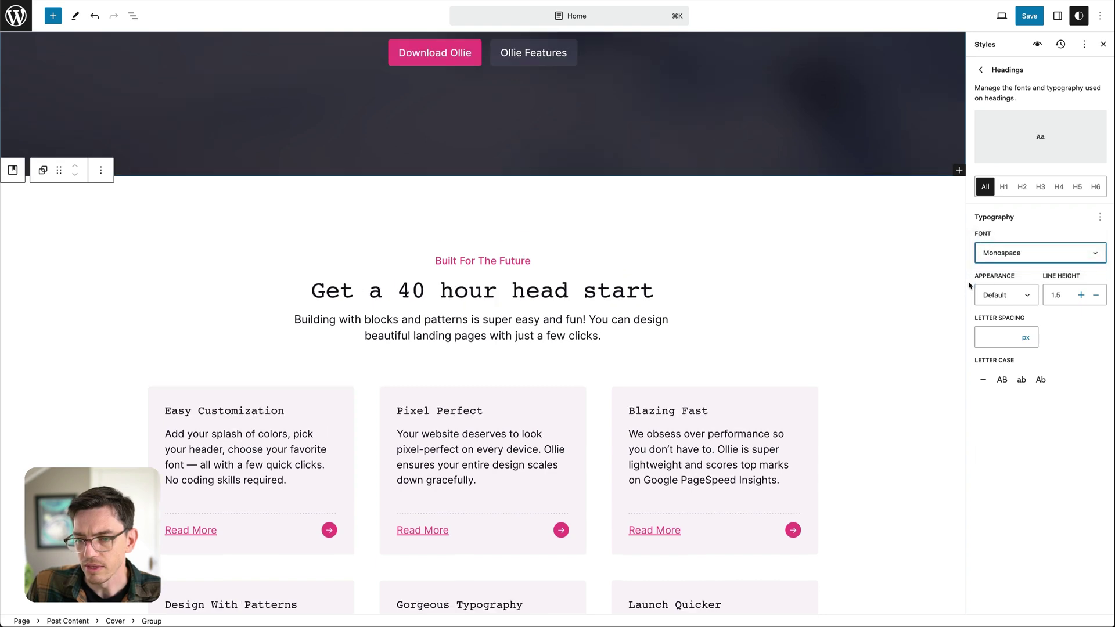
left_click(862, 298)
scroll(865, 299, "up", 6)
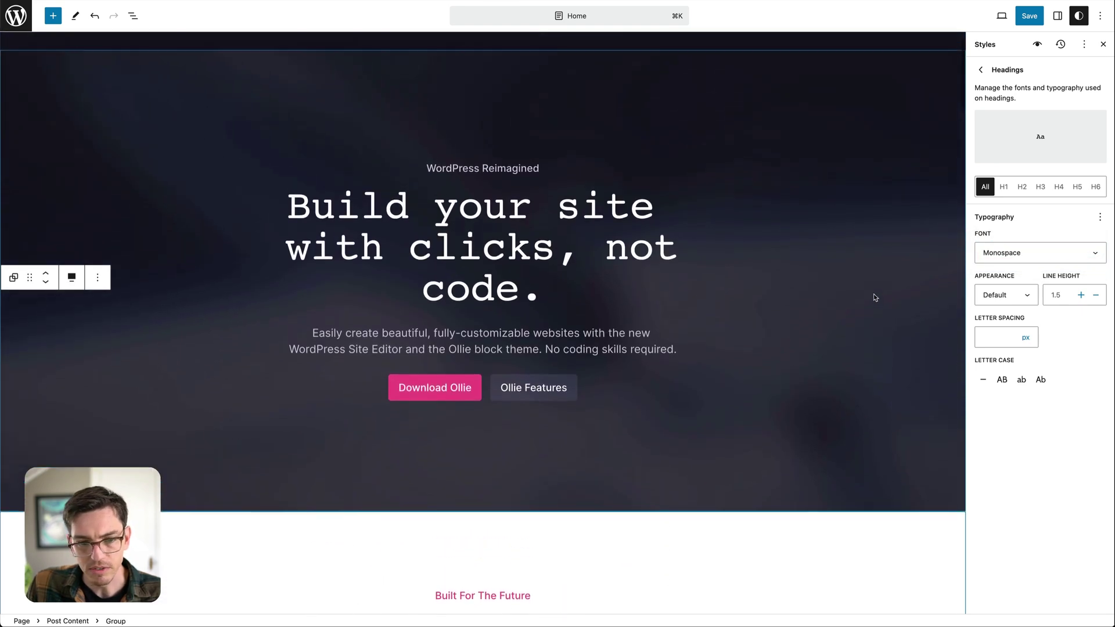
scroll(874, 297, "up", 2)
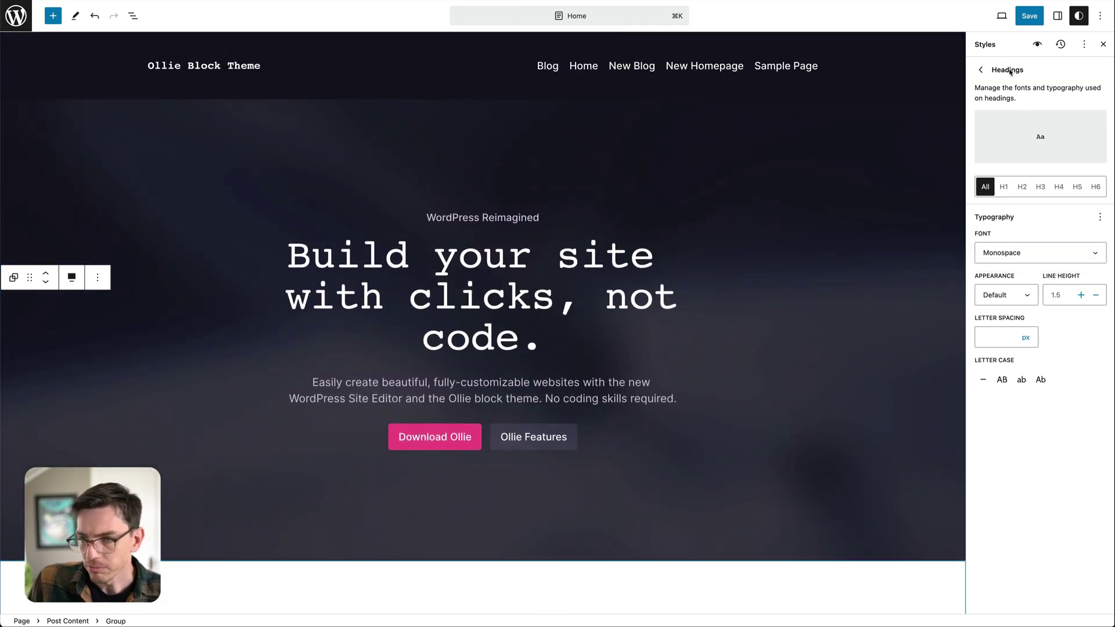
left_click(846, 343)
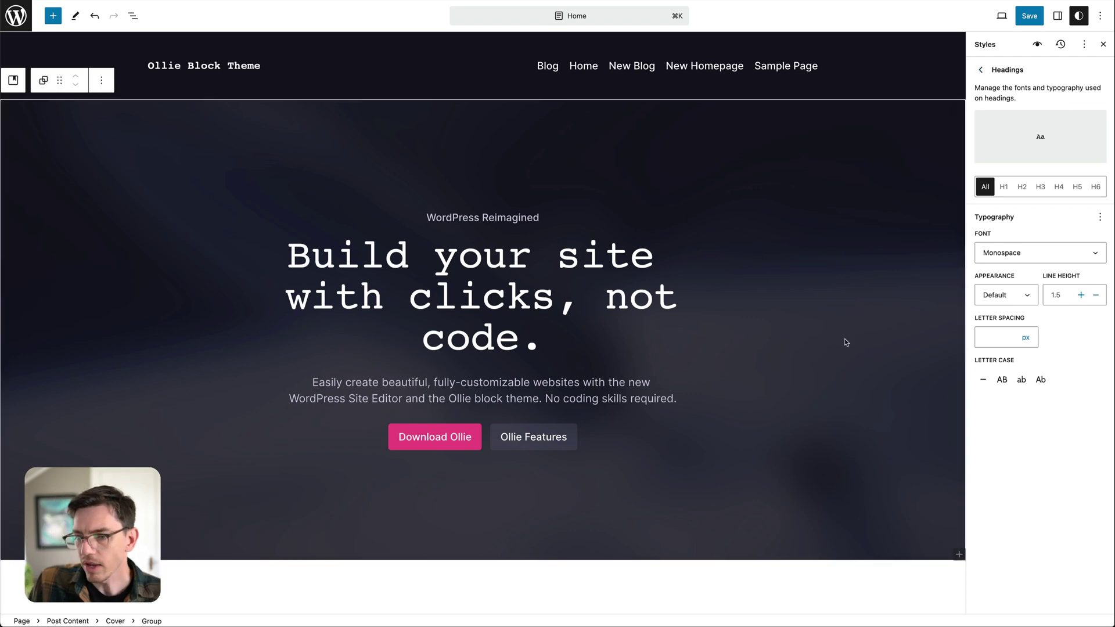
left_click(983, 70)
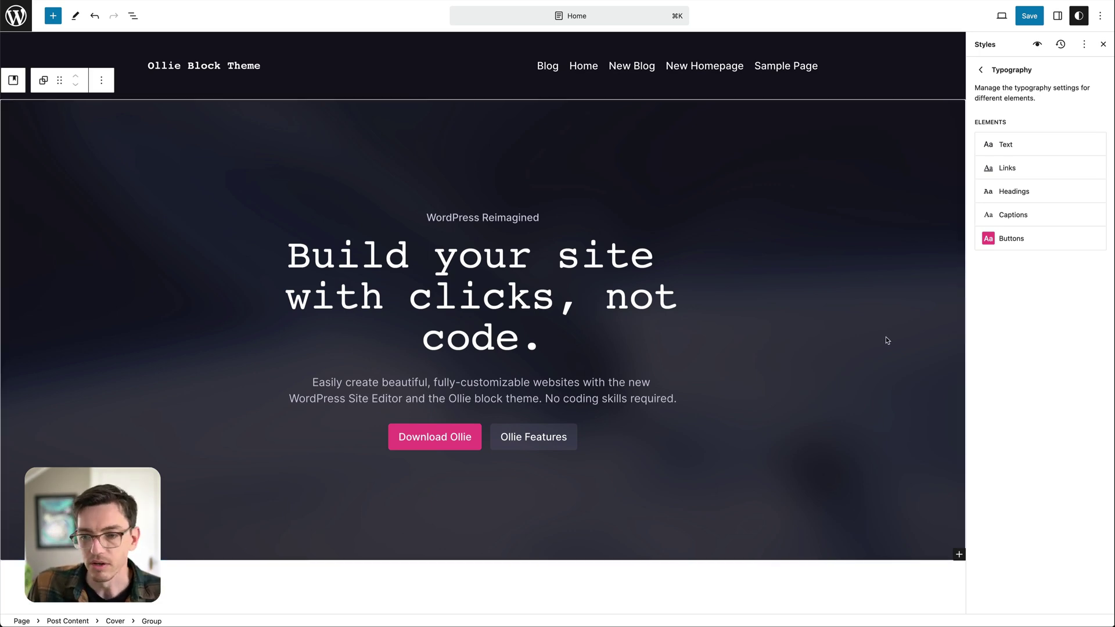
- In Colors > Button, try a custom saturated magenta-pink background
left_click(980, 70)
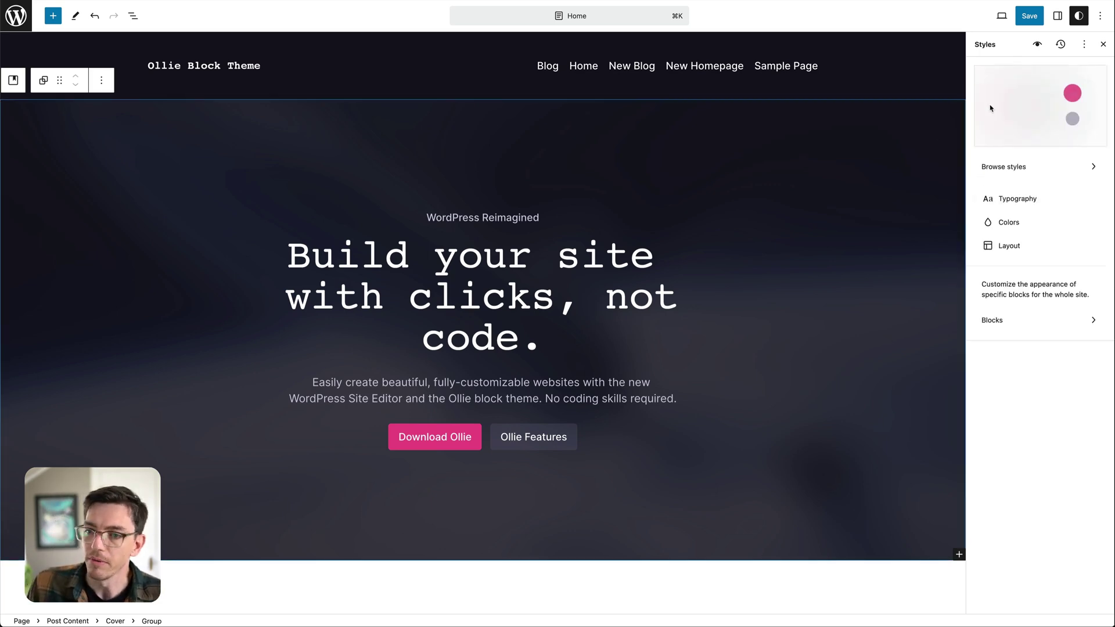
left_click(1009, 223)
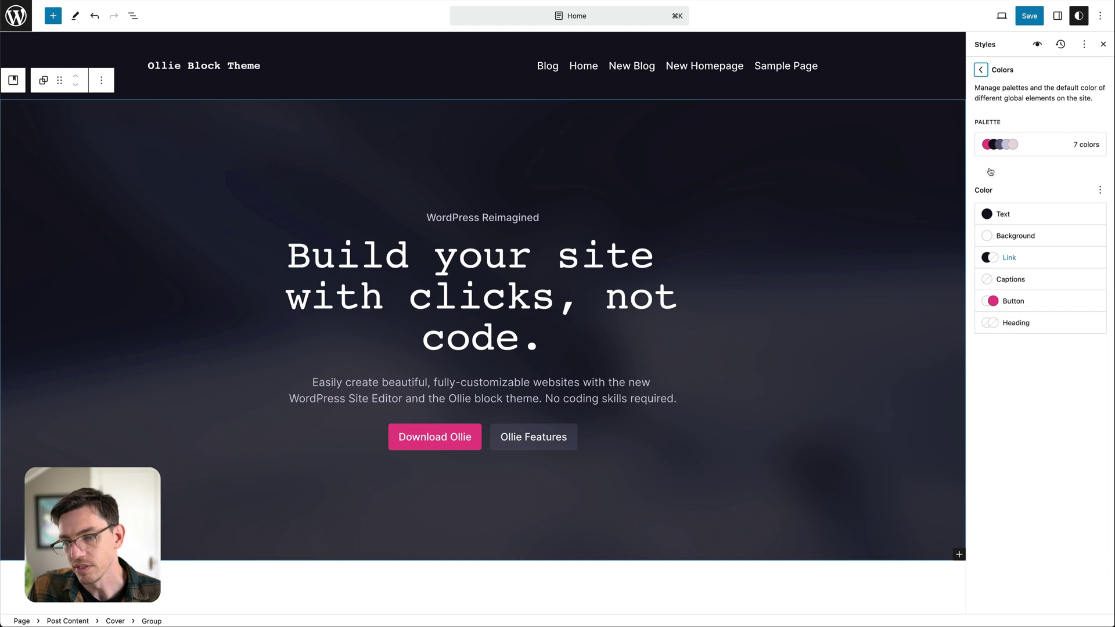
left_click(1010, 306)
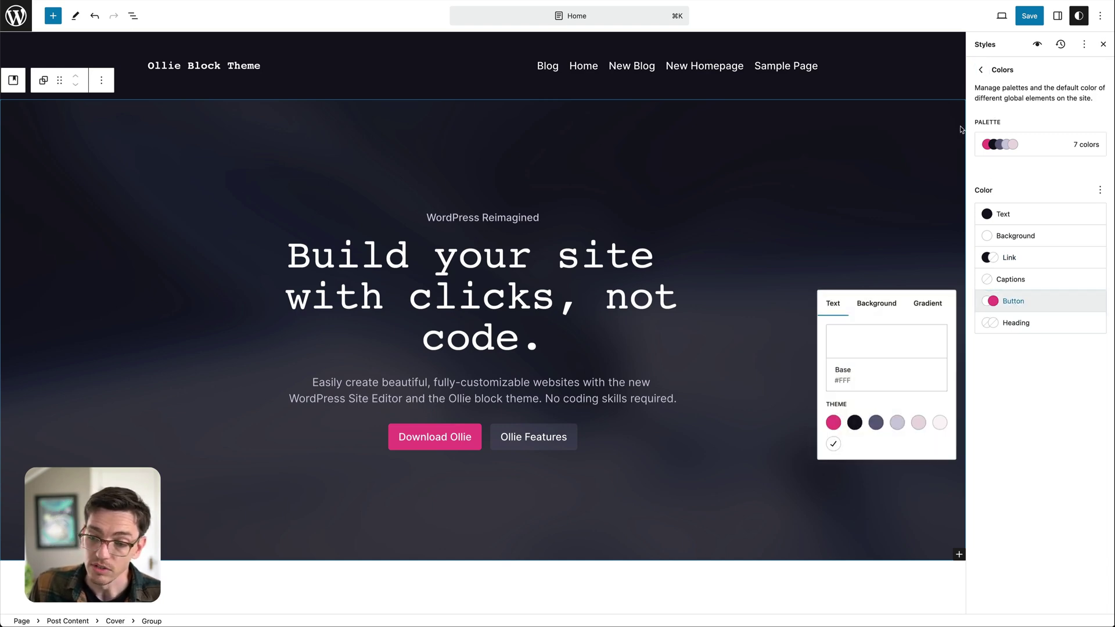
left_click(876, 303)
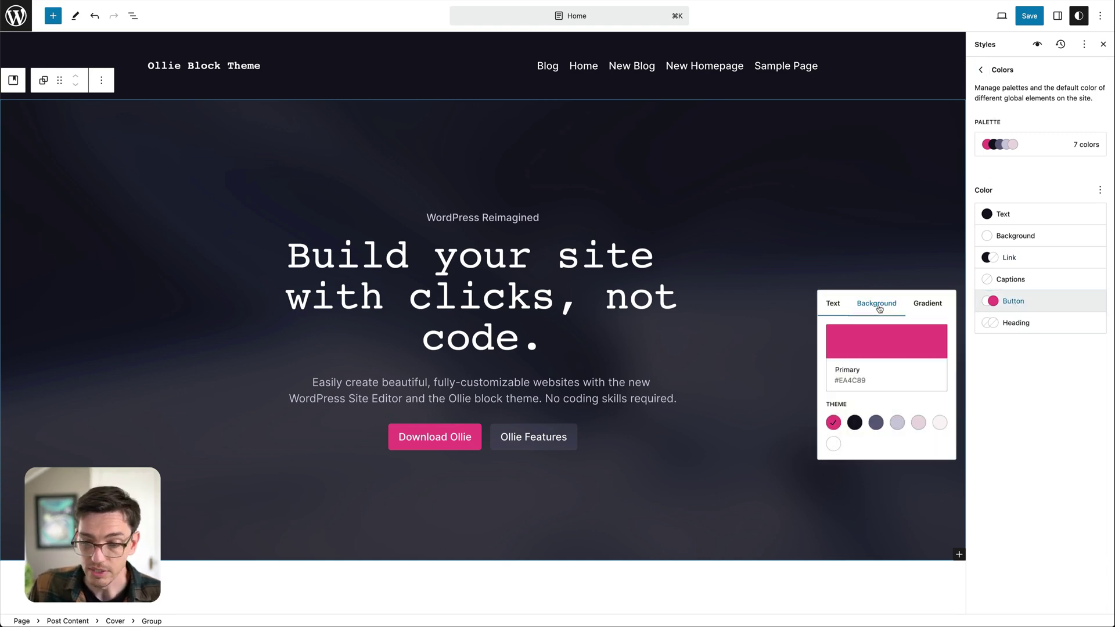
left_click(870, 357)
mouse_move(771, 335)
left_mouse_down()
mouse_move(786, 331)
mouse_move(772, 336)
left_mouse_up()
left_click_drag(791, 455, 785, 456)
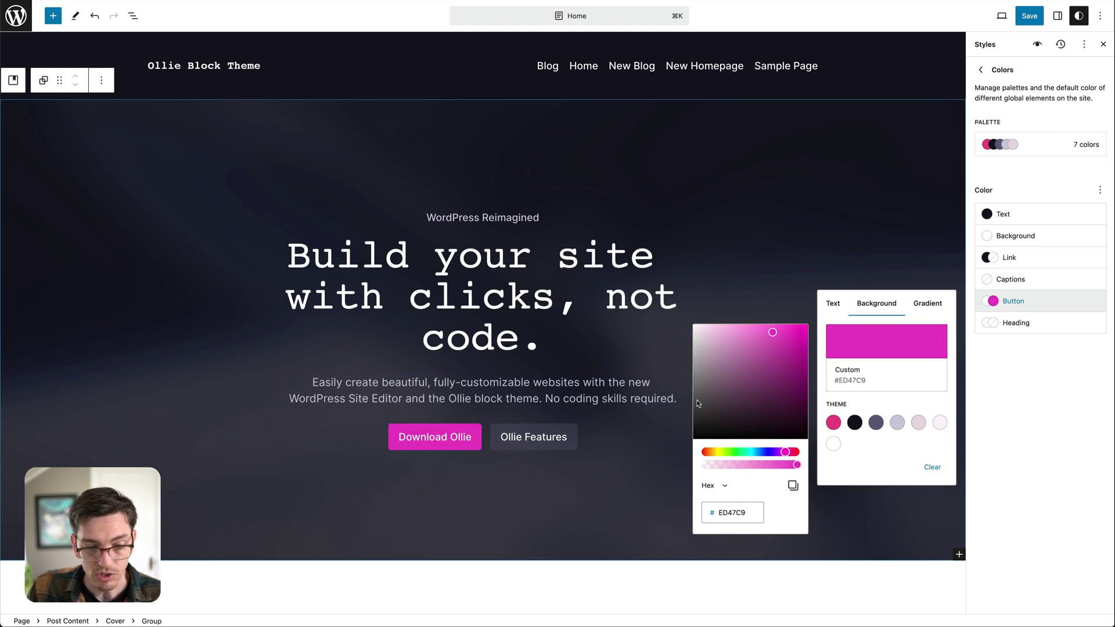
left_click_drag(768, 331, 792, 333)
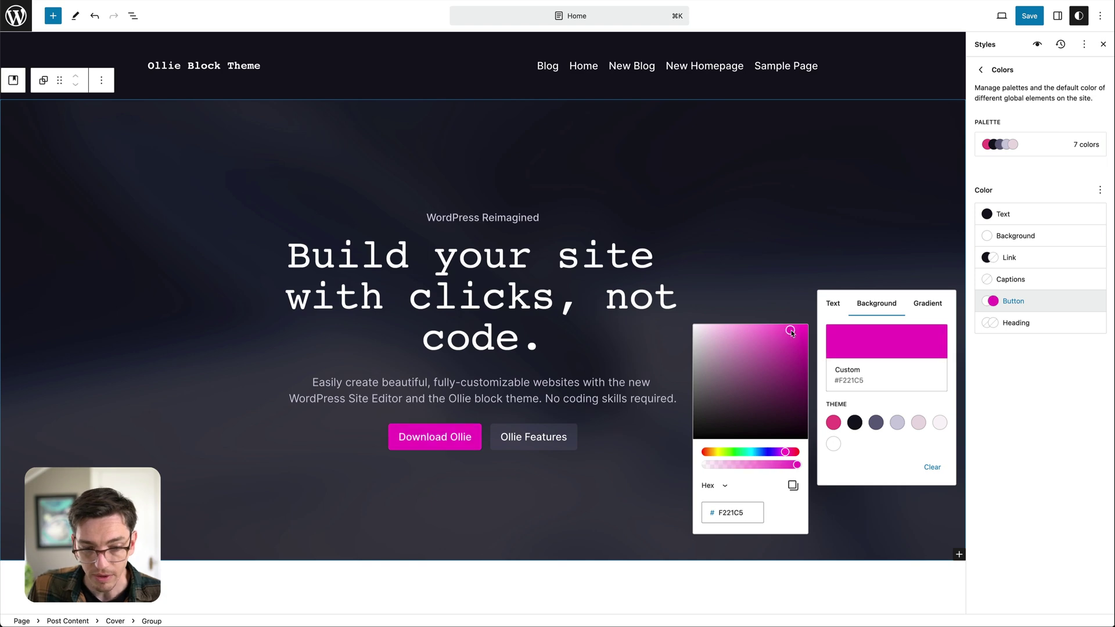
- Give the buttons the pink theme gradient background
left_click(927, 303)
left_click(874, 424)
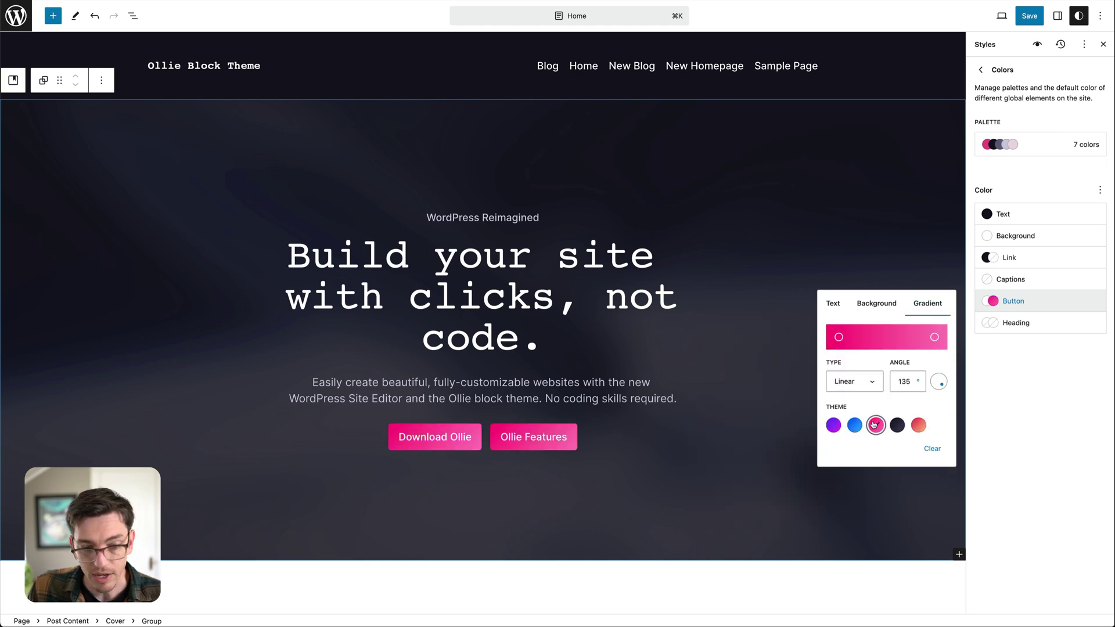
left_click(900, 264)
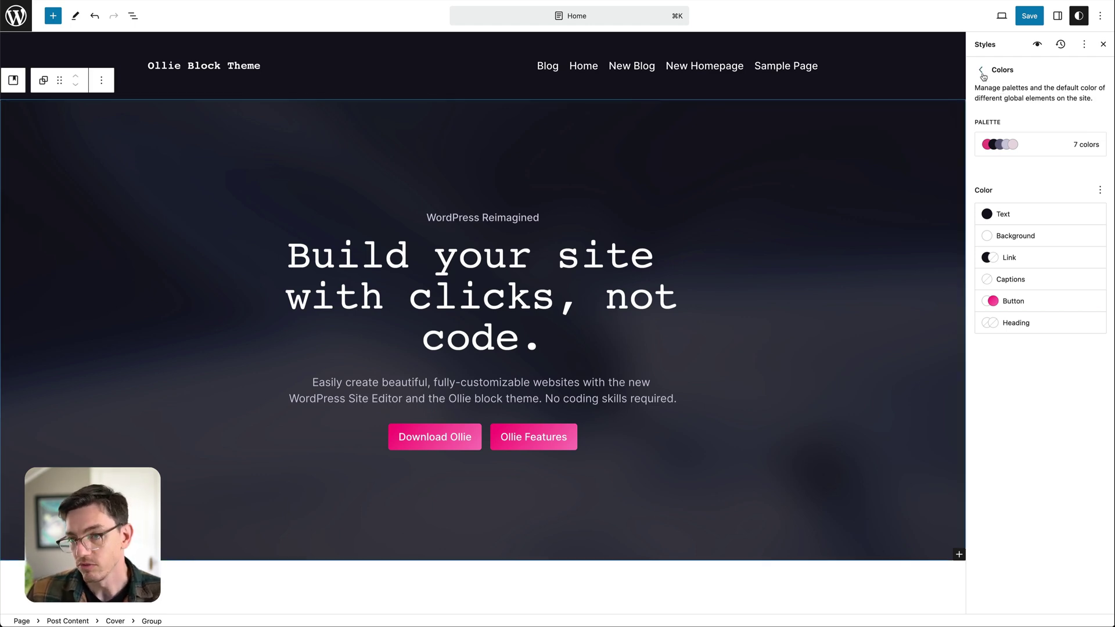
- Save the global style changes and reload the Site Editor
left_click(1029, 16)
left_click(1010, 26)
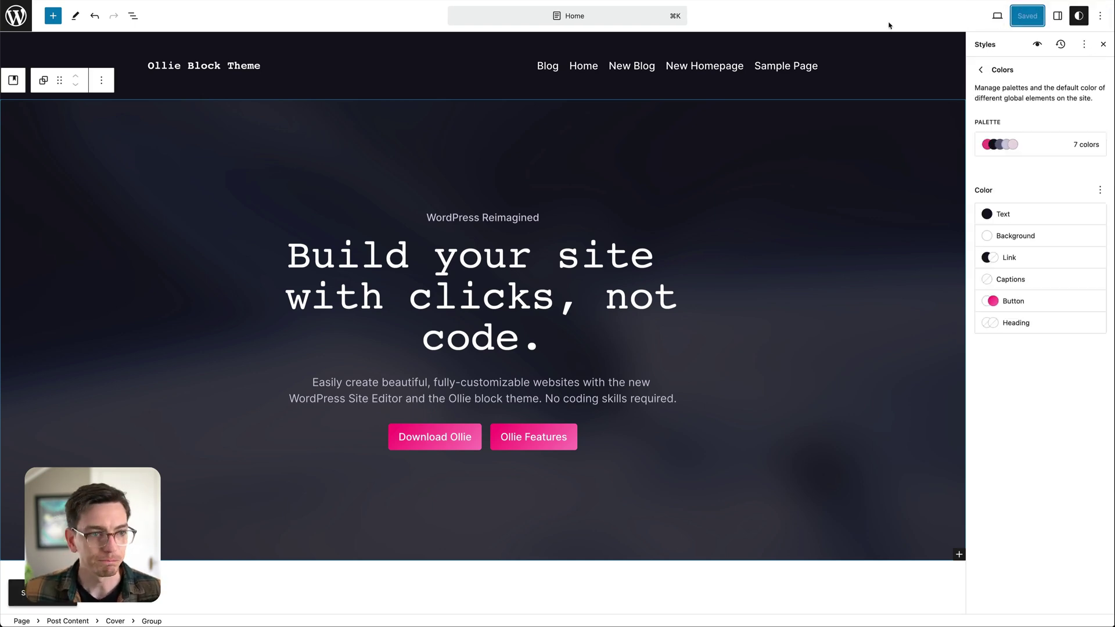
key("super+r")
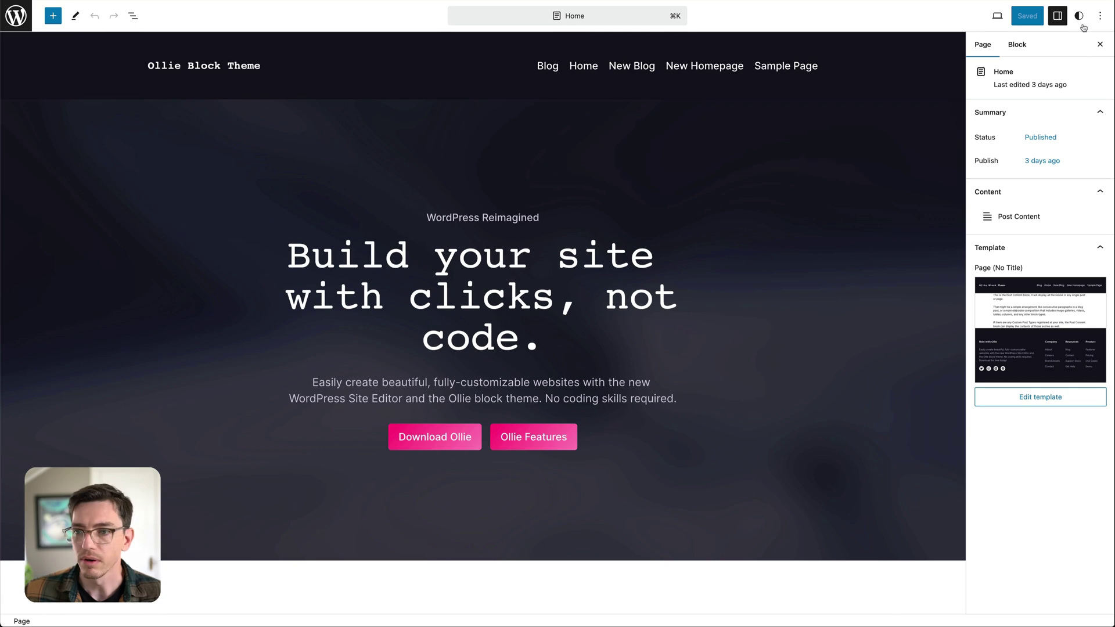
- Show the global styles revision history from the Styles panel
left_click(1079, 19)
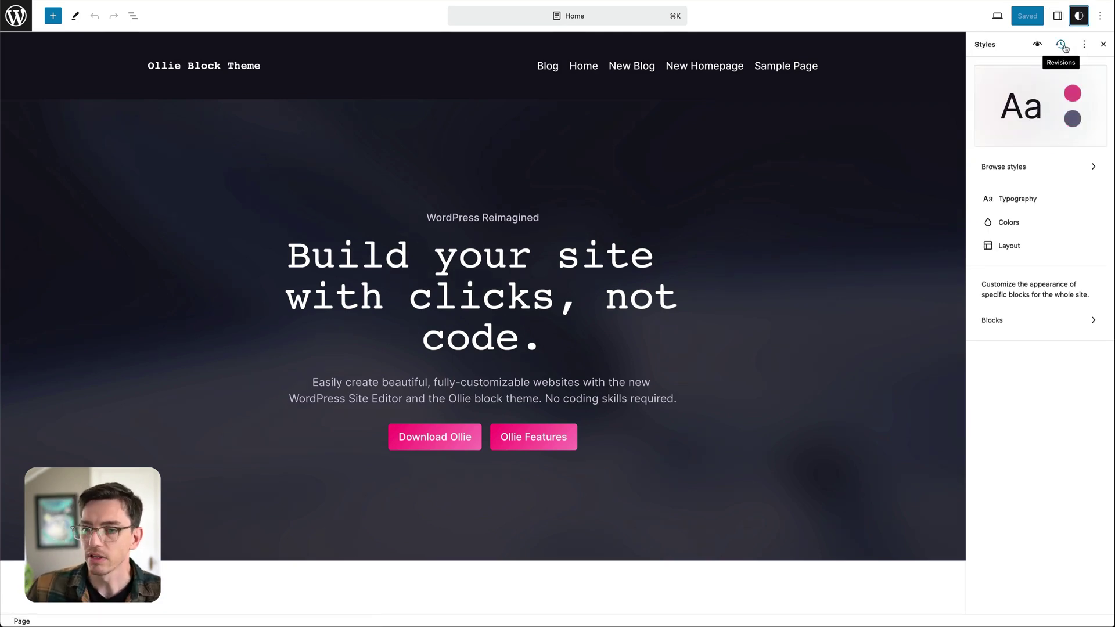
left_click(1062, 49)
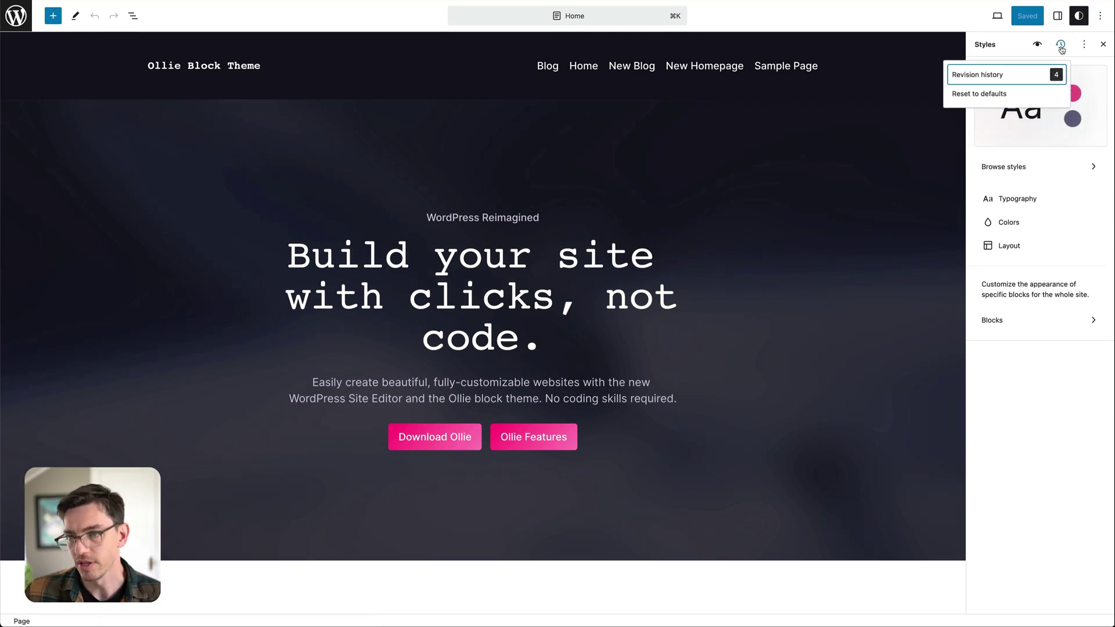
left_click(989, 79)
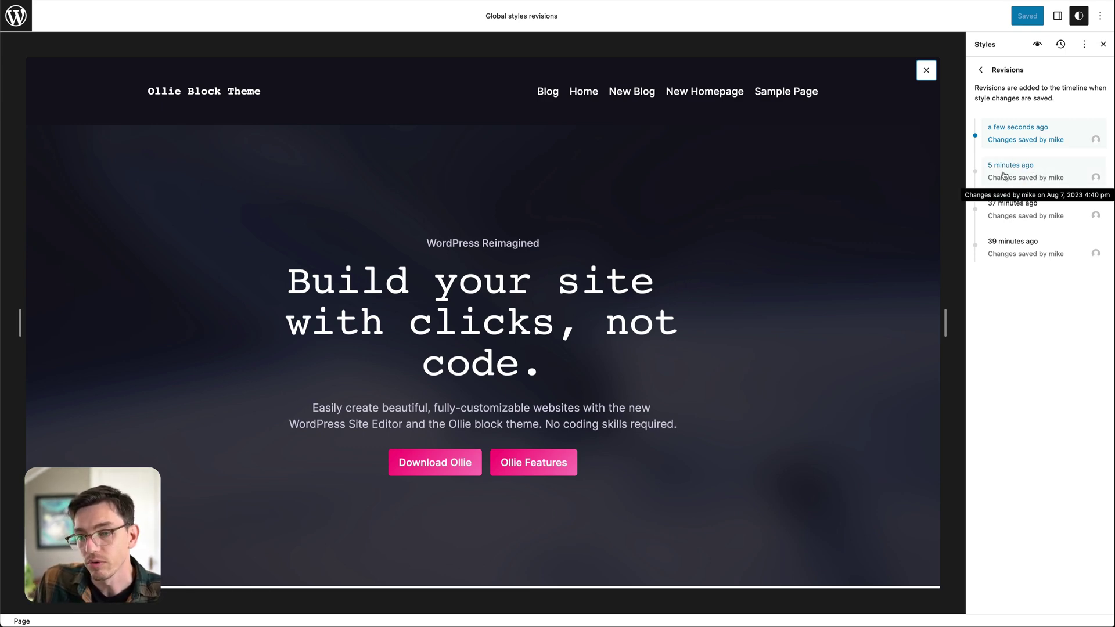
- Preview the 5-, 37-, 6-minutes-ago and latest revisions, ending on the 39-minutes-ago one
left_click(1010, 173)
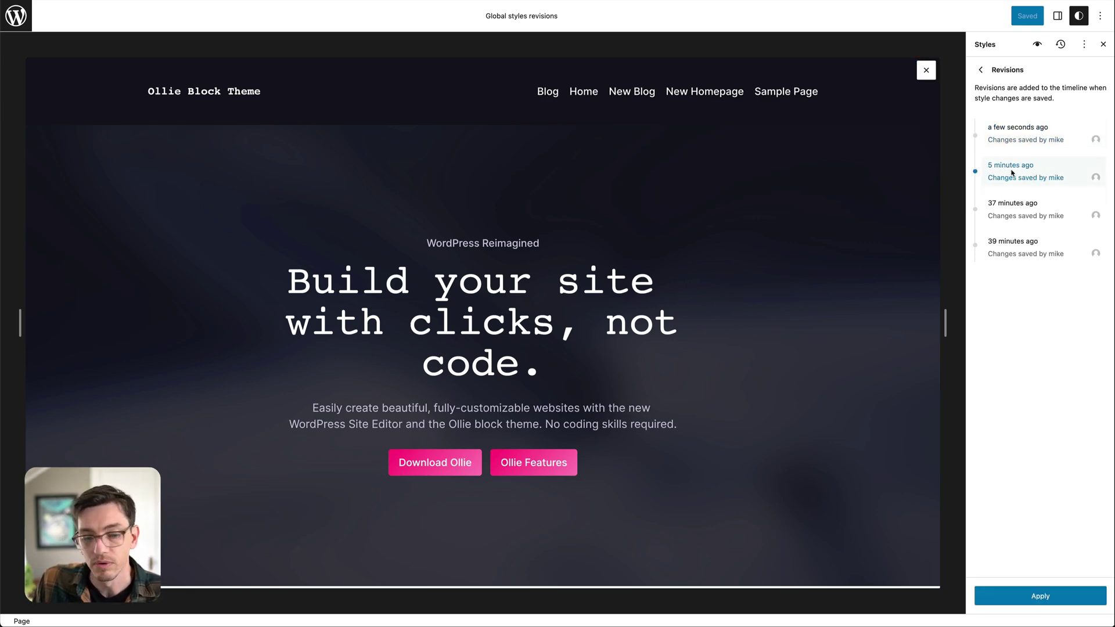
left_click(1011, 206)
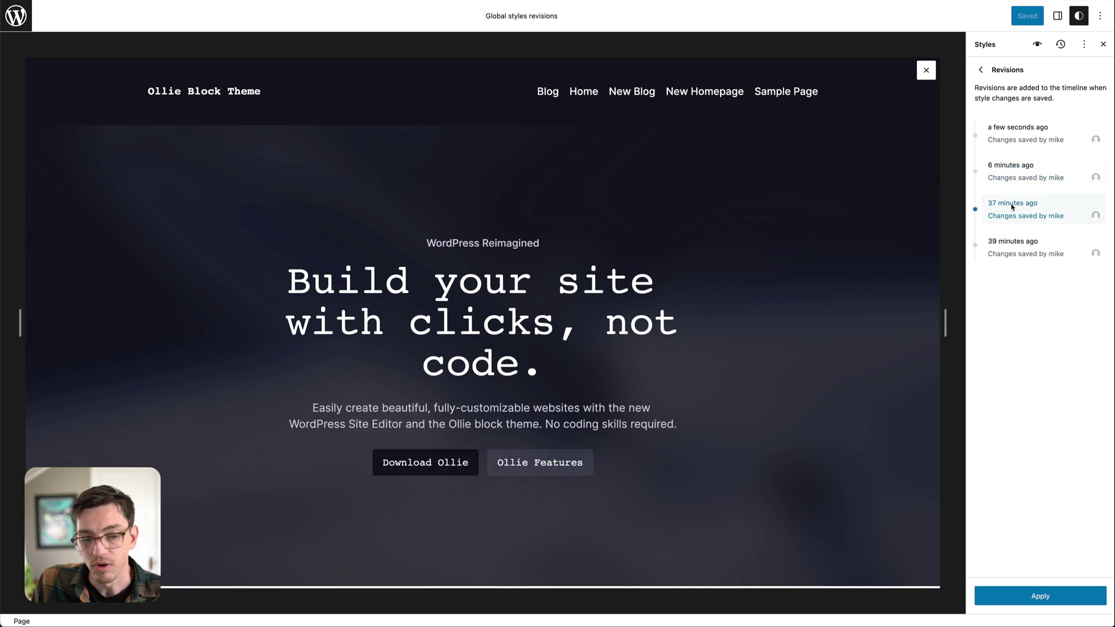
left_click(1013, 247)
left_click(1017, 213)
left_click(1020, 177)
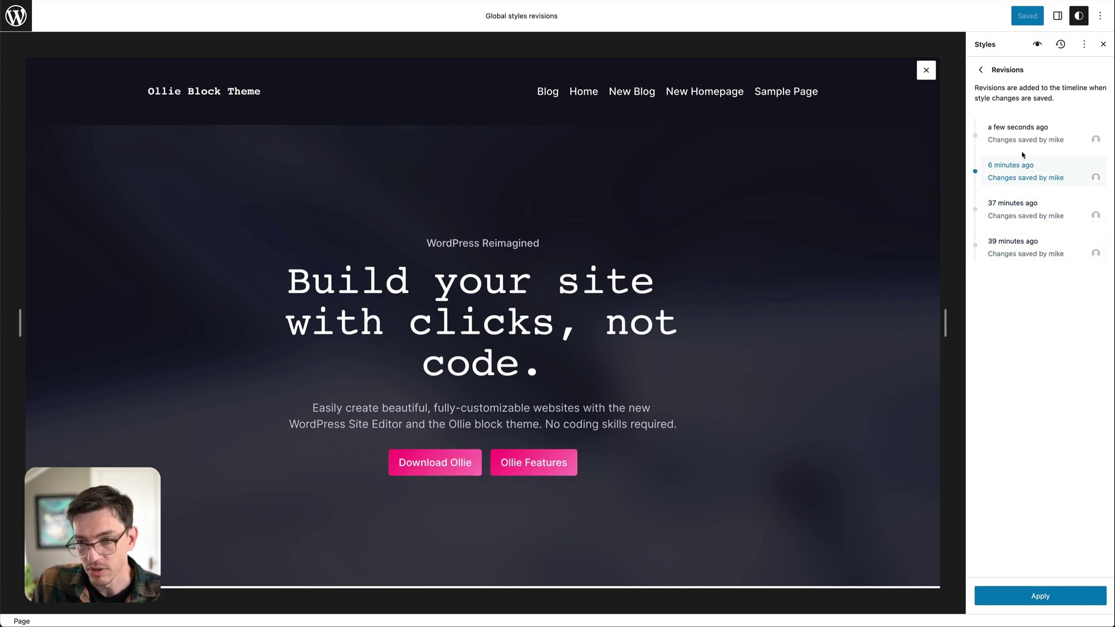
left_click(1020, 143)
left_click(1018, 178)
left_click(1022, 249)
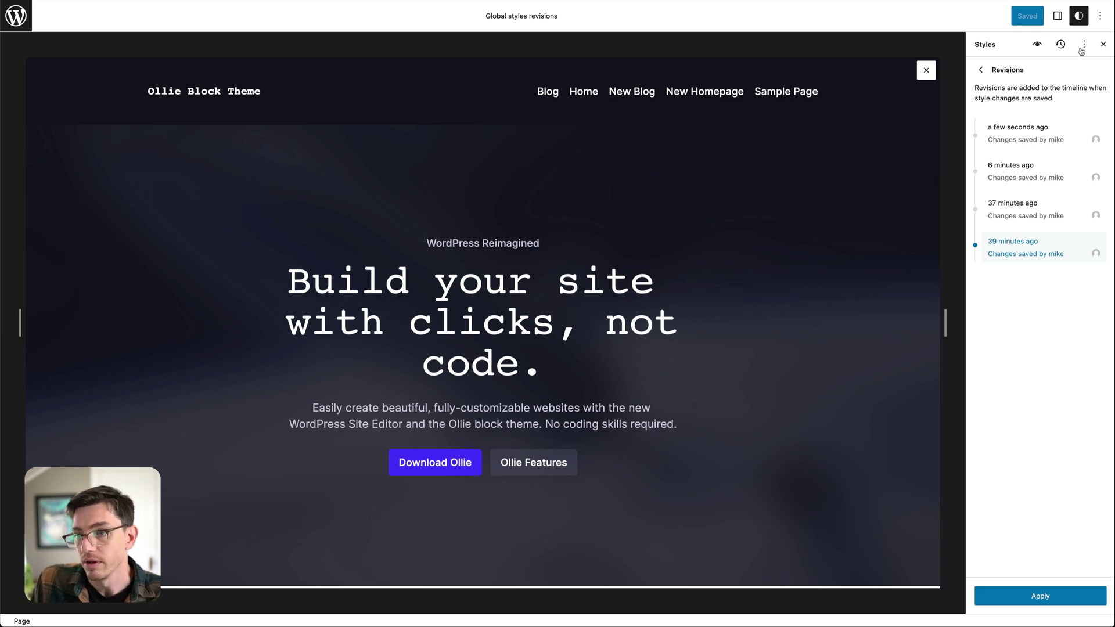
- Reset the global styles to the theme defaults and save them
left_click(1060, 46)
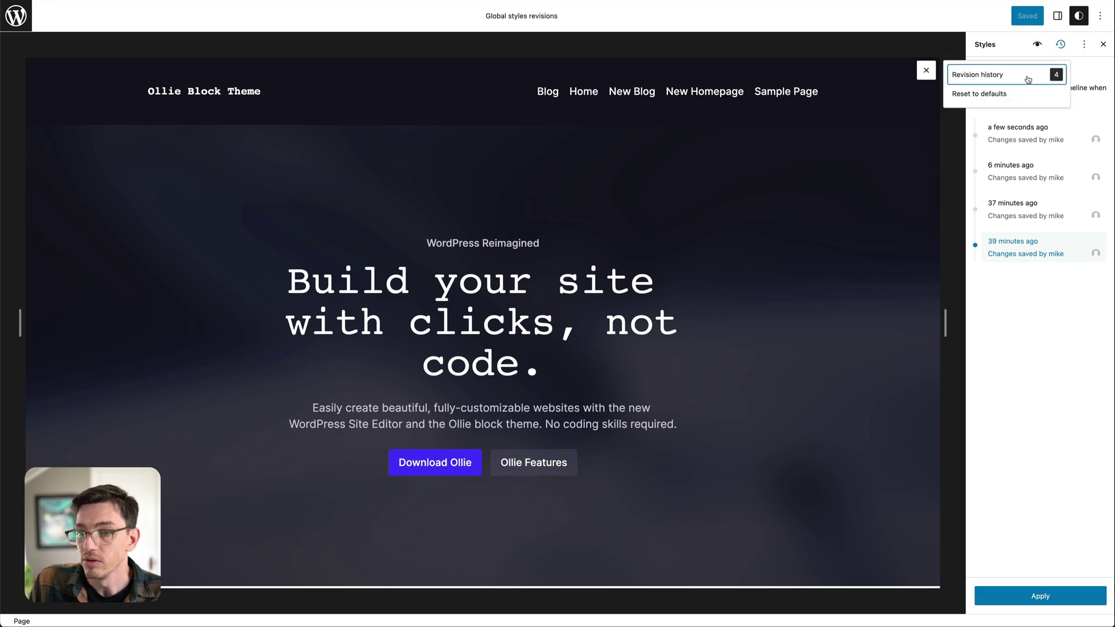
left_click(975, 96)
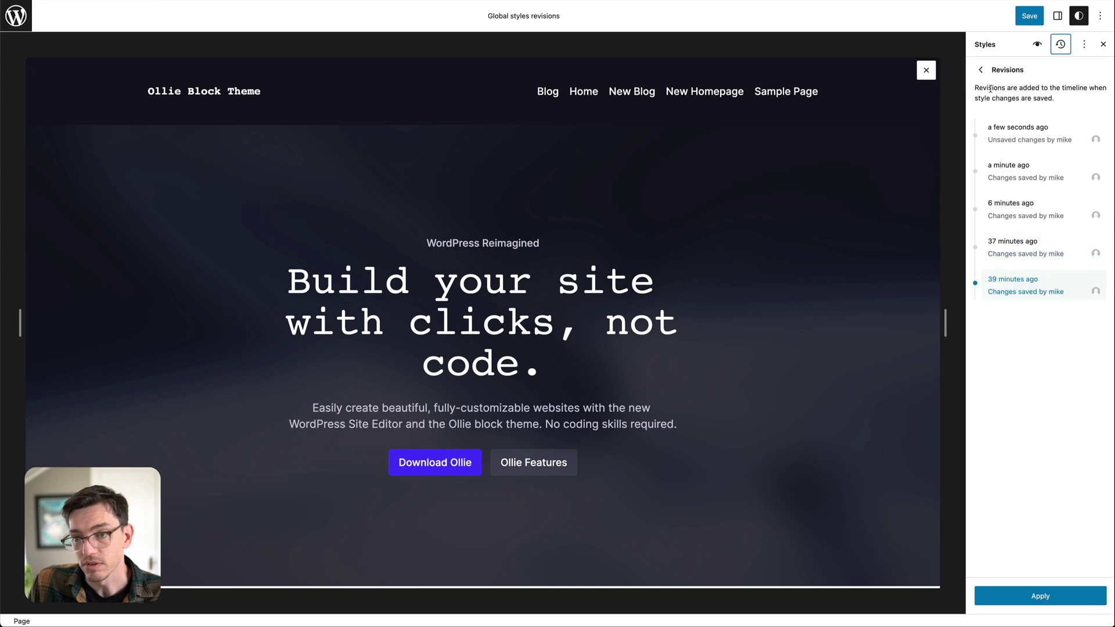
left_click(1033, 19)
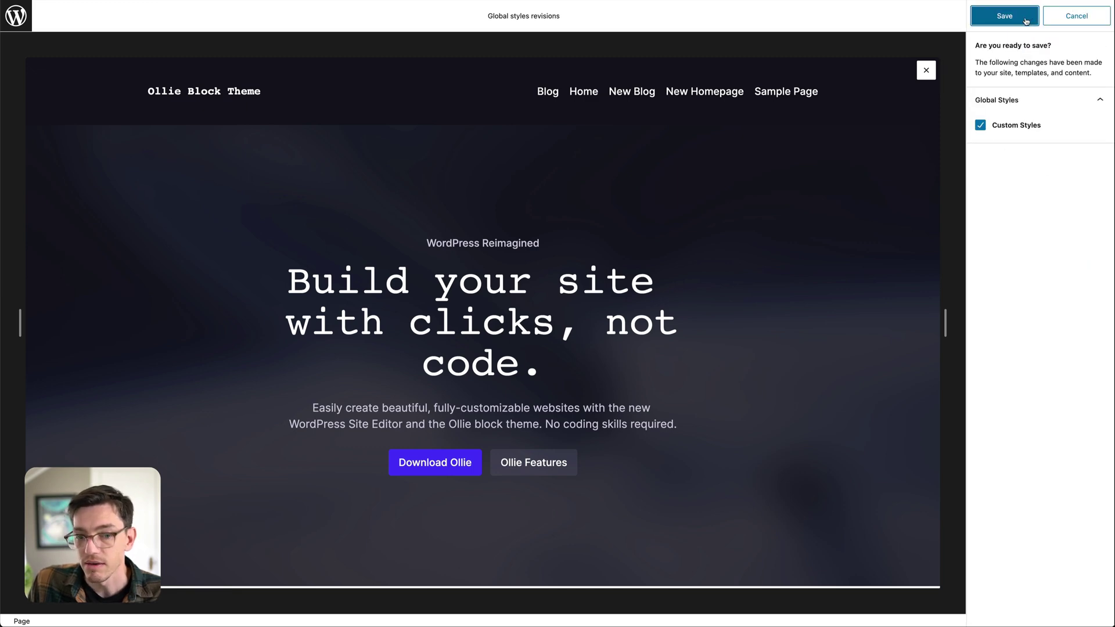
left_click(1019, 19)
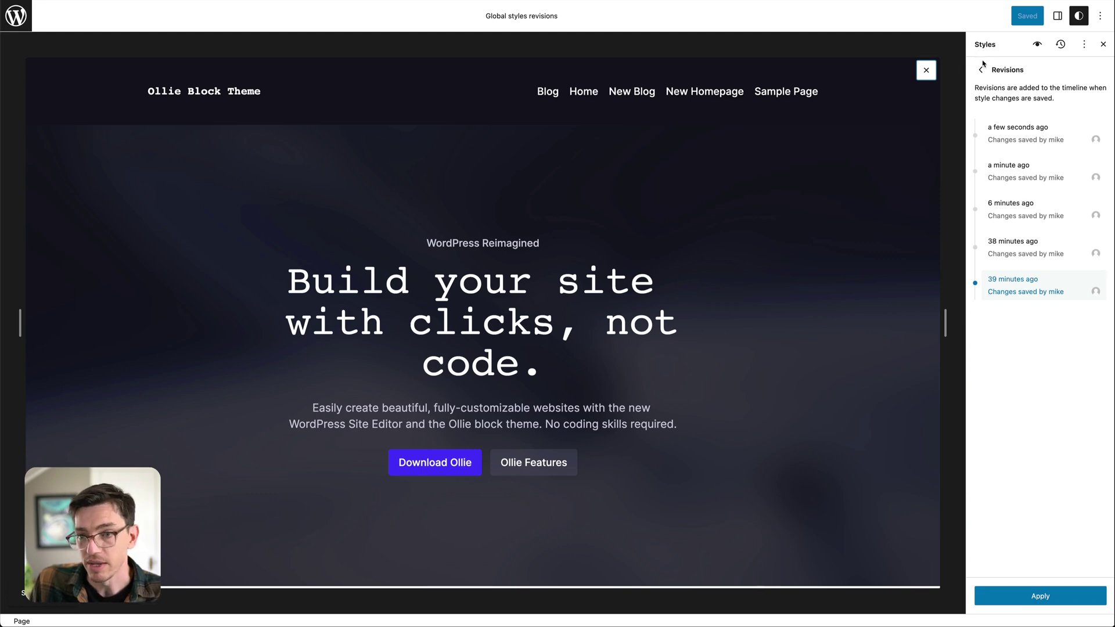
- Leave the revisions view and scroll through the Home page
left_click(981, 70)
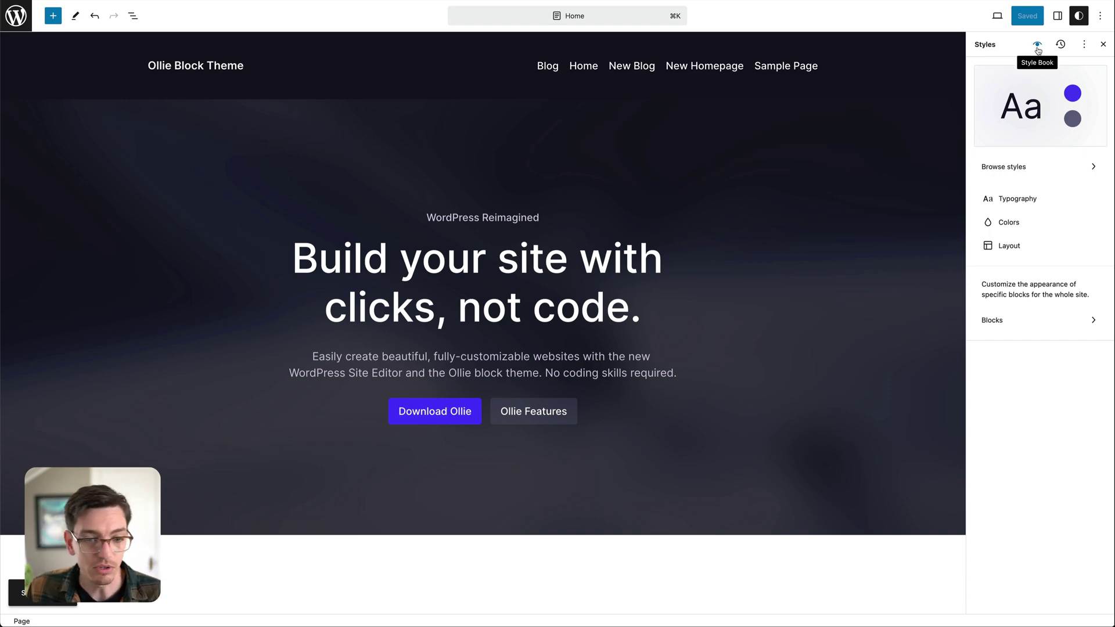
scroll(730, 261, "down", 15)
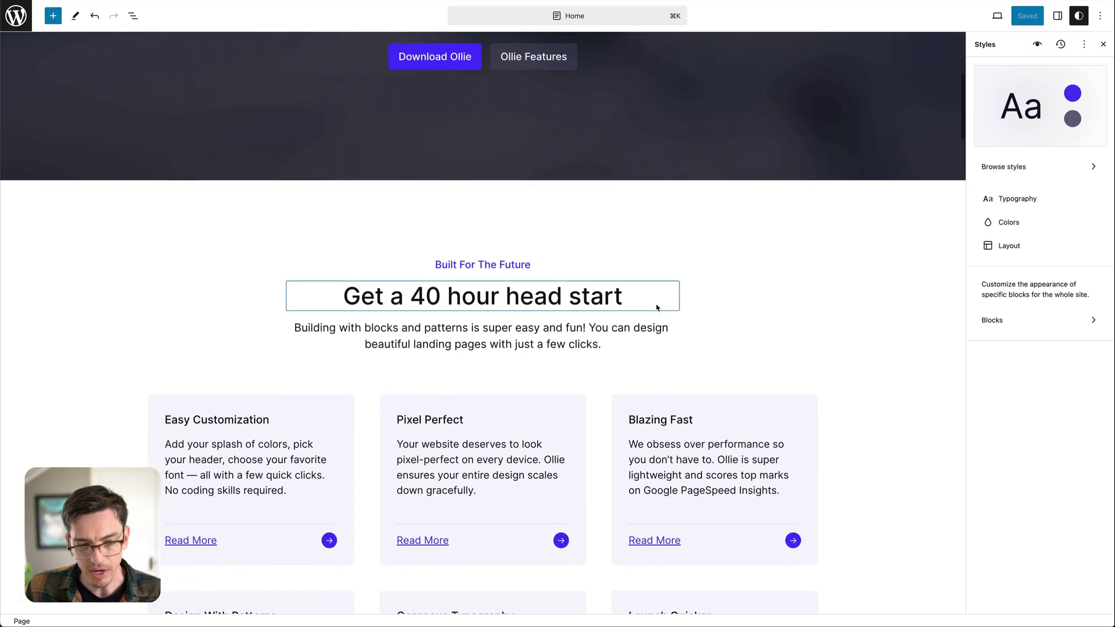
scroll(730, 312, "down", 2)
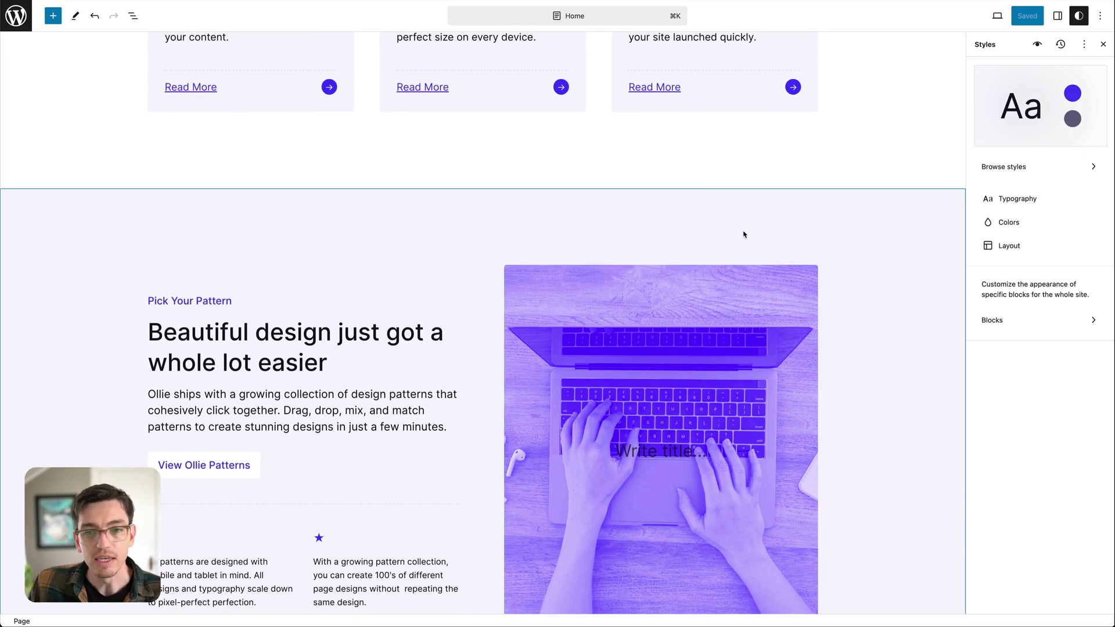
scroll(743, 234, "up", 1)
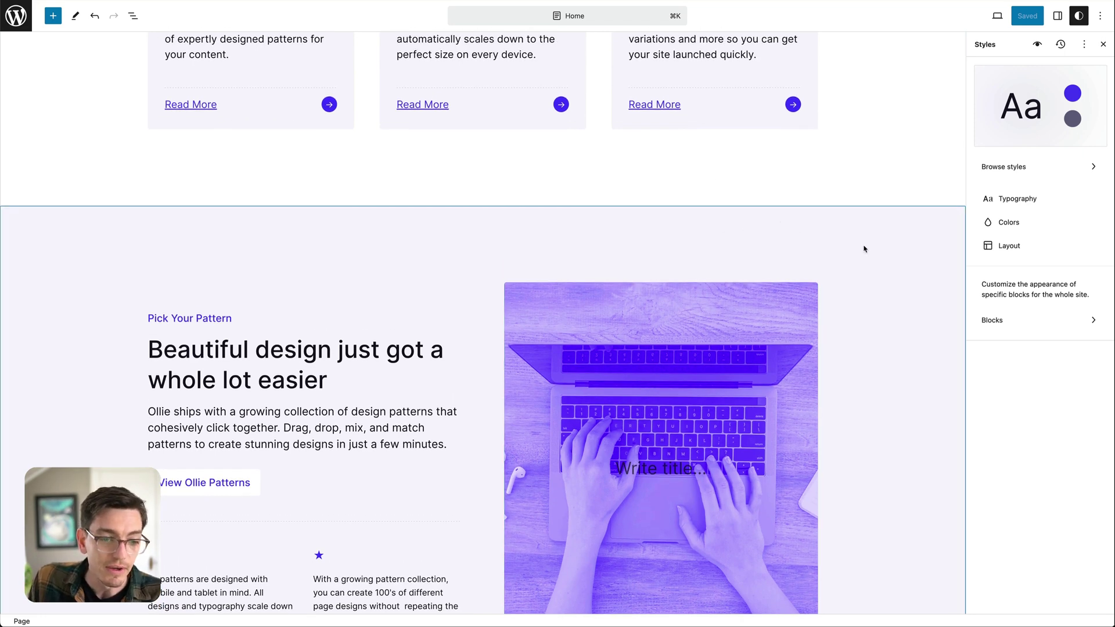
scroll(865, 244, "down", 2)
scroll(898, 242, "up", 15)
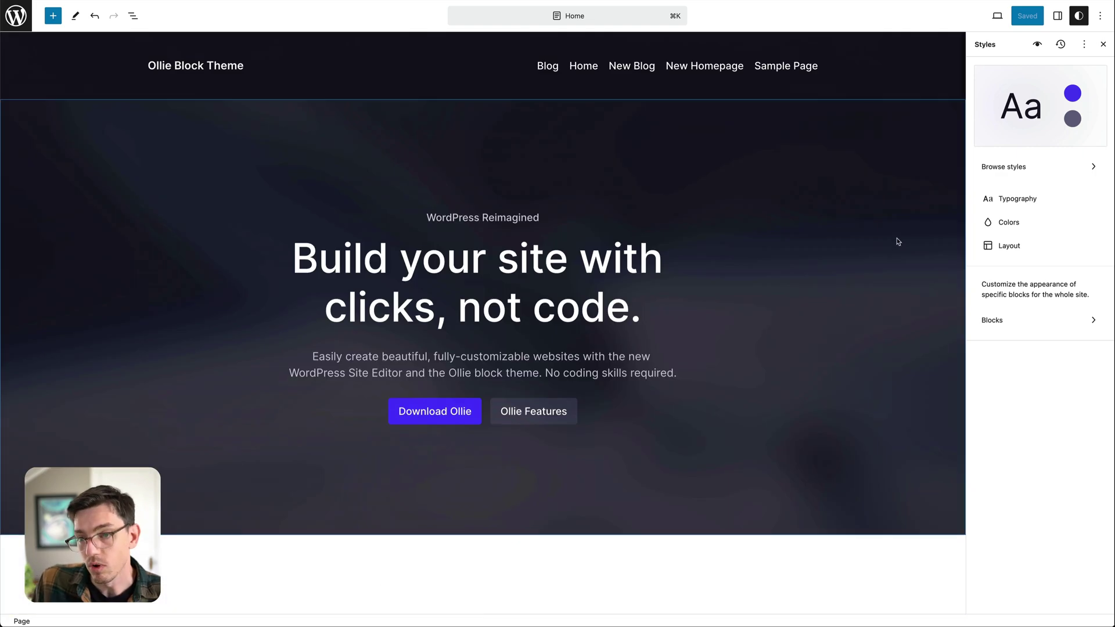
- Open the Style Book, scroll its samples, and go to Typography > Headings
left_click(1038, 49)
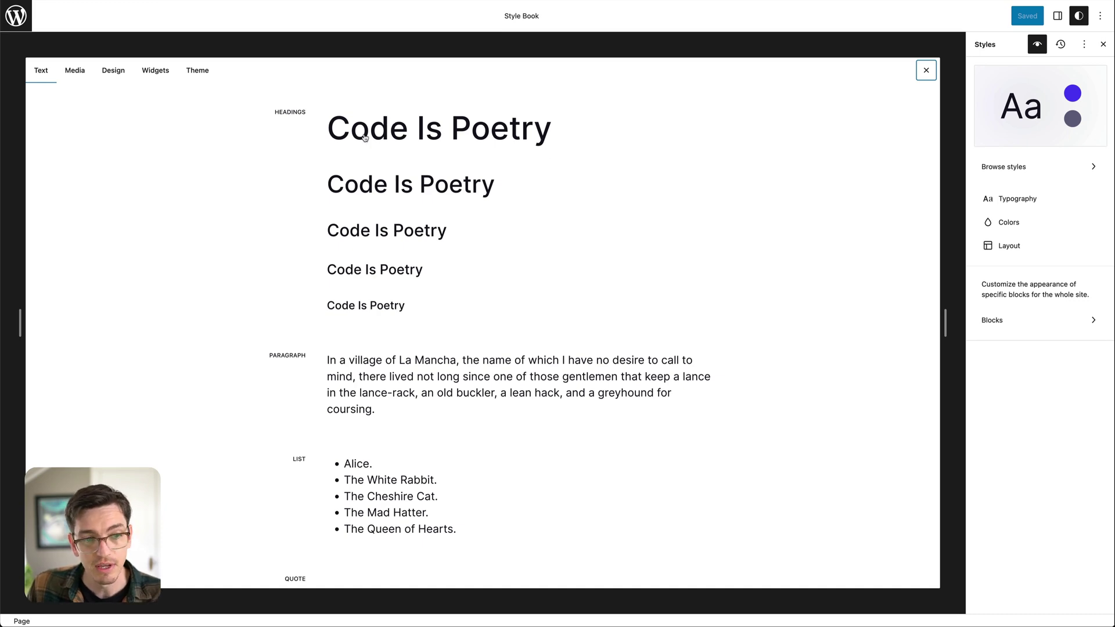
scroll(338, 251, "down", 3)
scroll(339, 250, "down", 8)
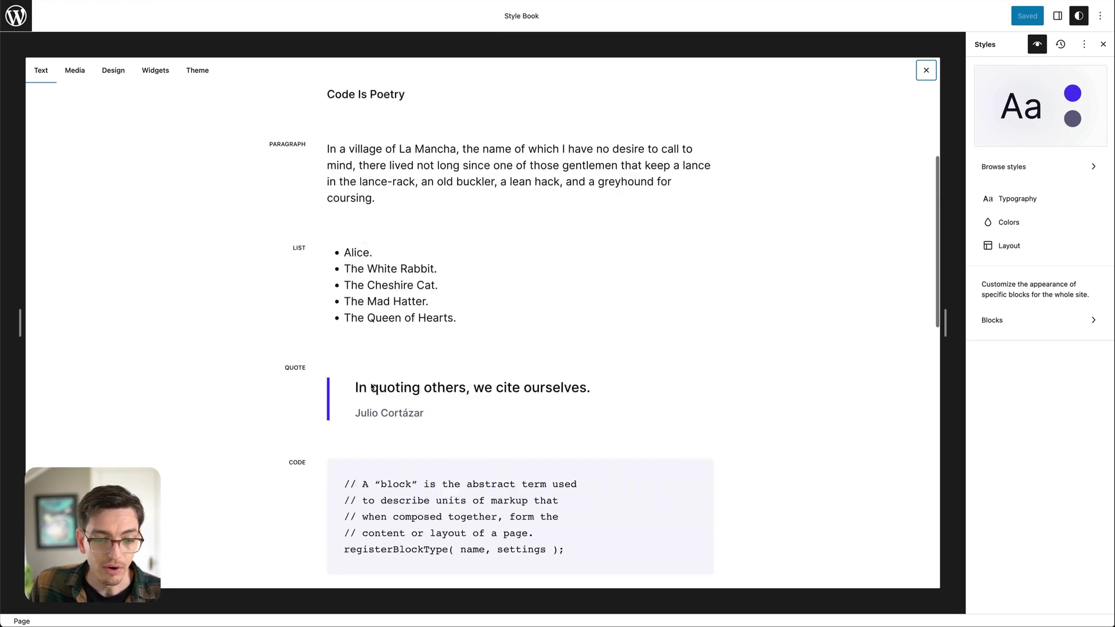
scroll(677, 368, "up", 12)
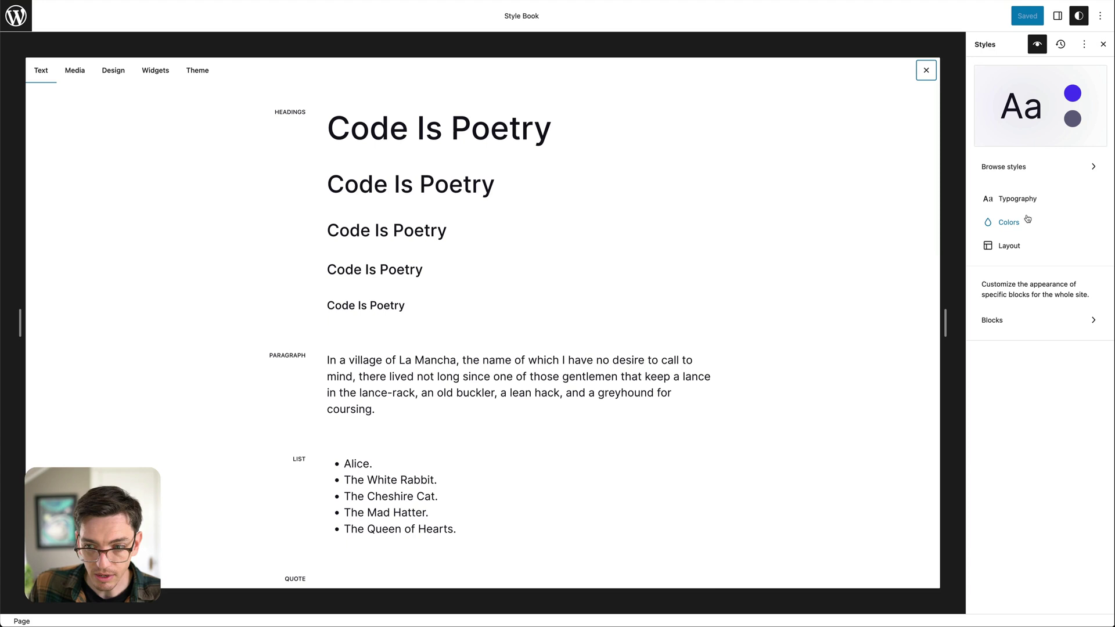
left_click(1013, 199)
left_click(1014, 192)
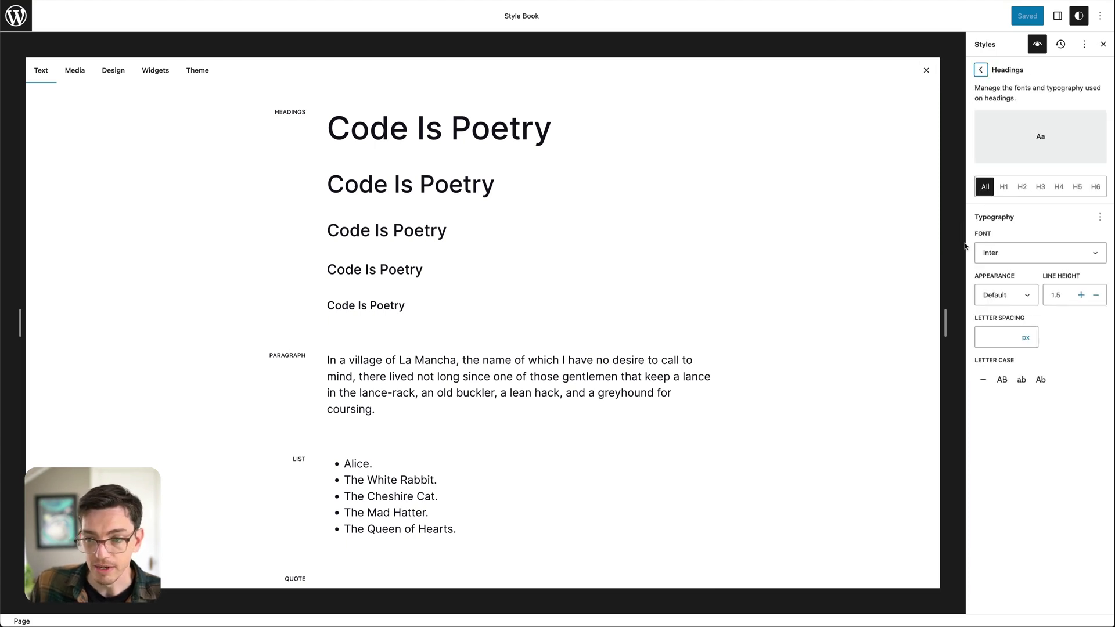
- Try the Monospace font for all headings and review it in the Style Book
left_click(1007, 261)
left_click(1008, 265)
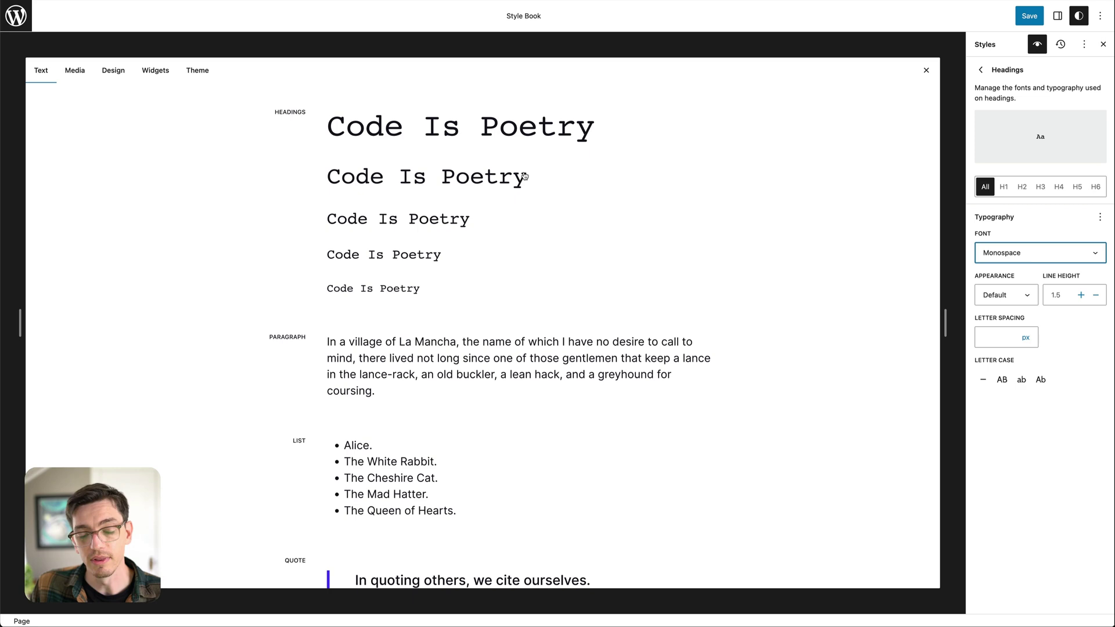
scroll(500, 193, "down", 10)
scroll(515, 196, "down", 6)
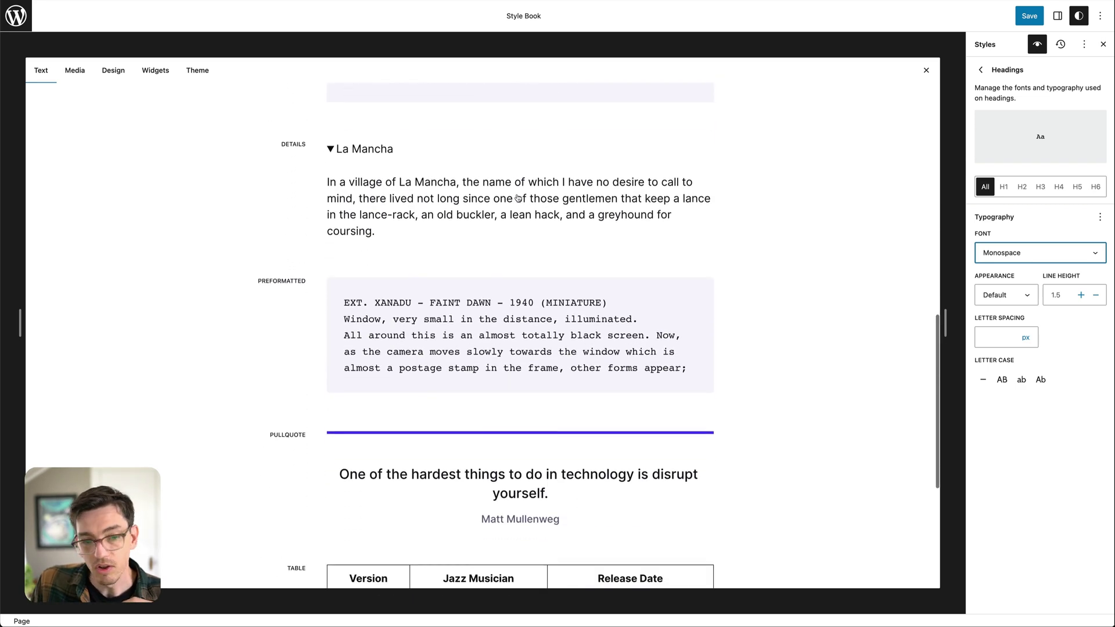
scroll(312, 216, "up", 15)
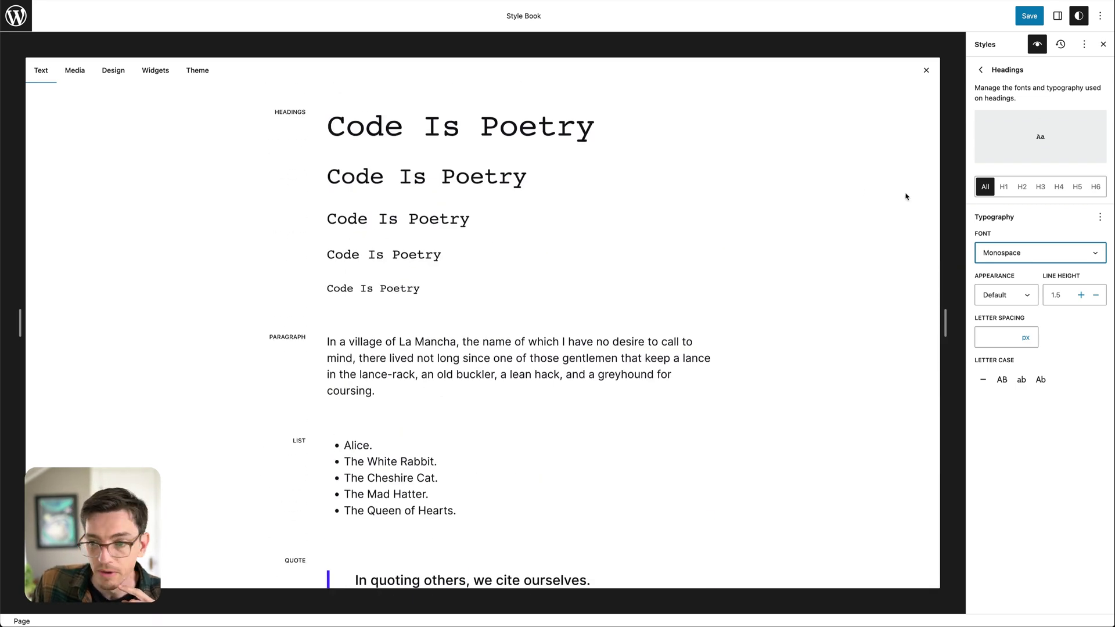
- Switch the heading font back to Inter and show the Style Book's Media samples
left_click(1015, 253)
left_click(1014, 232)
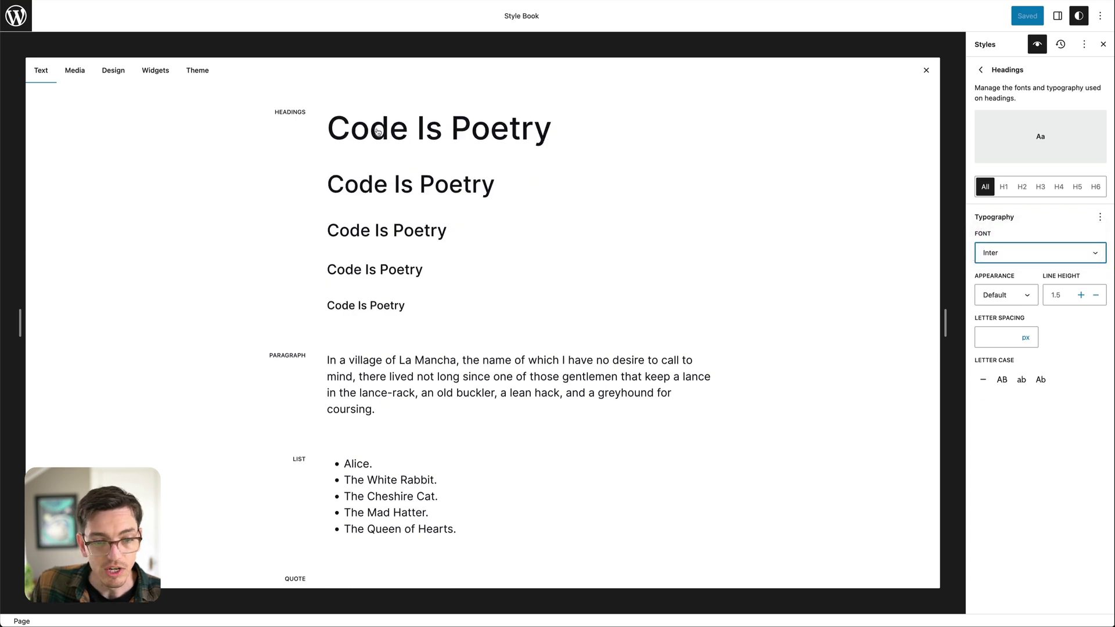
left_click(75, 72)
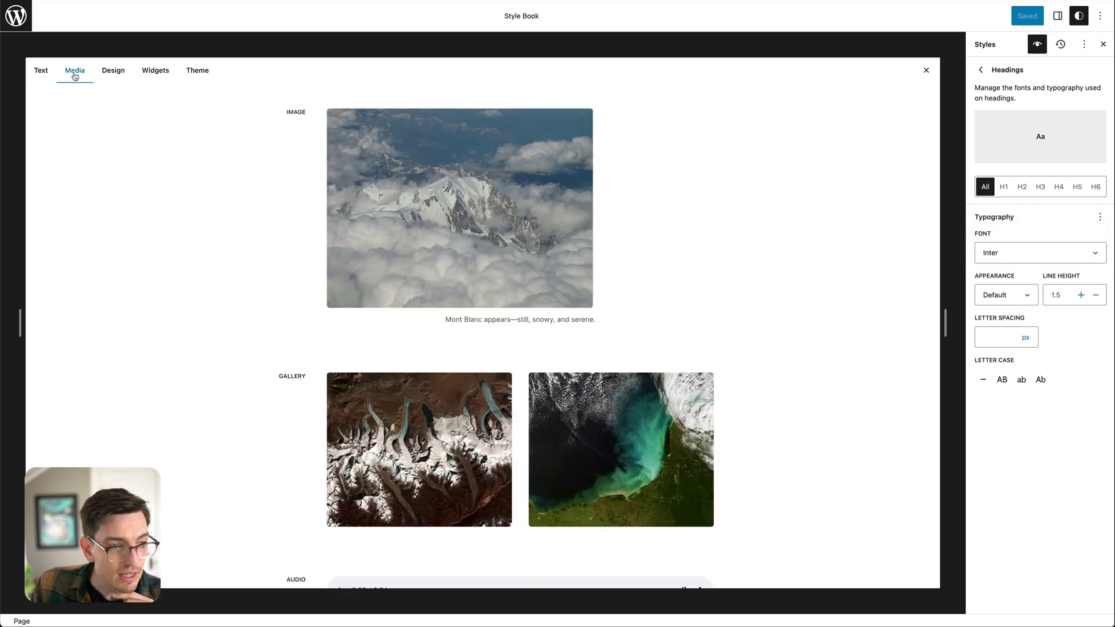
- Browse the Style Book's Design, Widgets, Theme and Text block samples, then close the Style Book
left_click(115, 80)
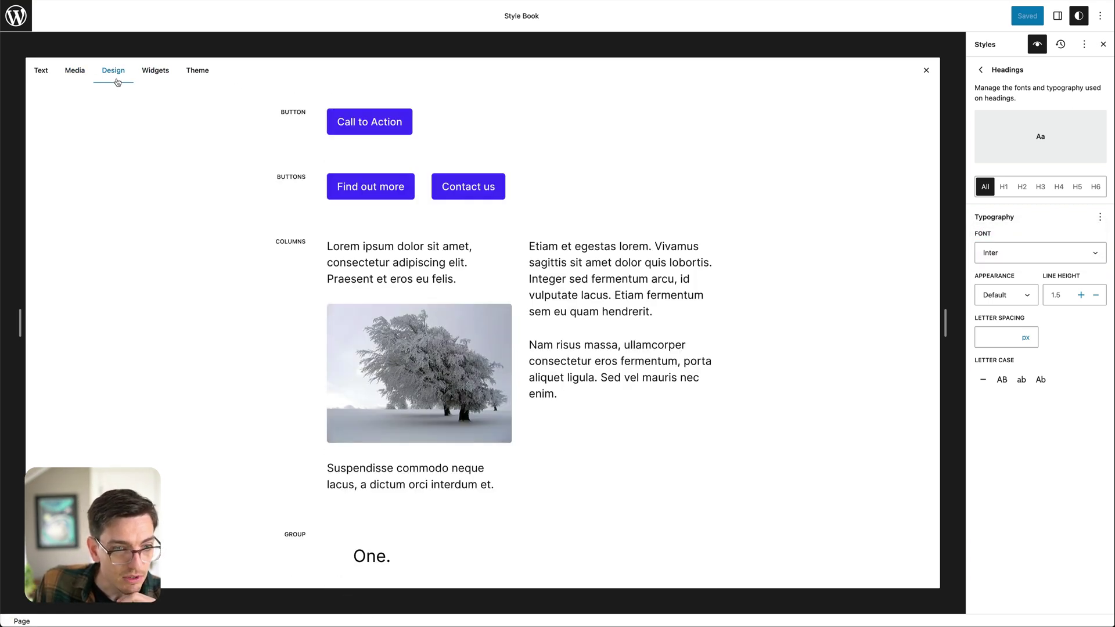
scroll(408, 243, "down", 7)
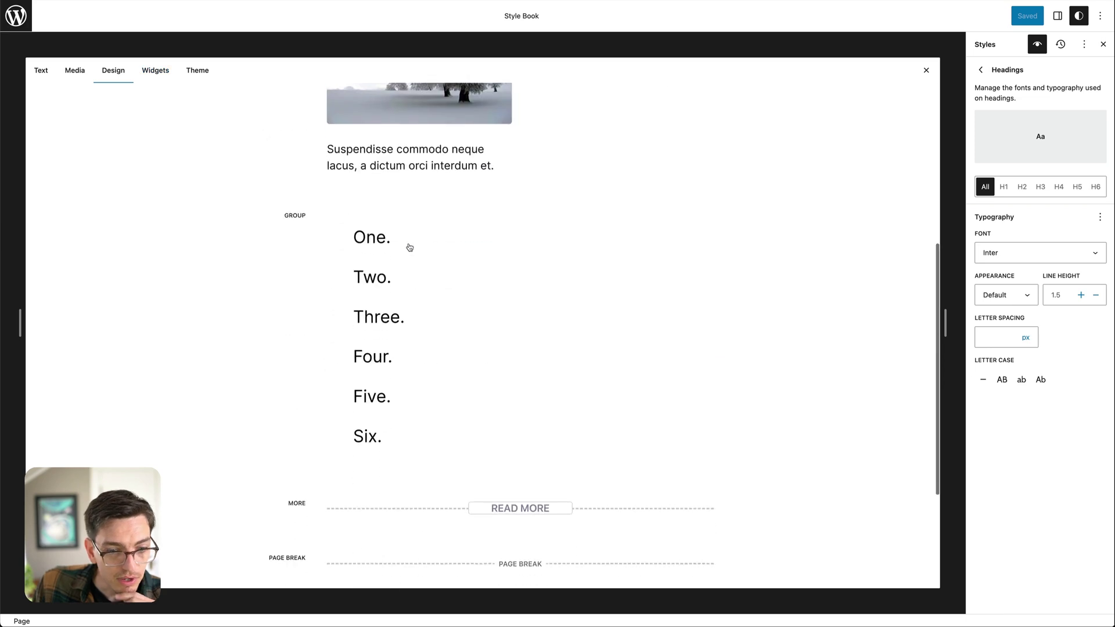
scroll(406, 244, "down", 2)
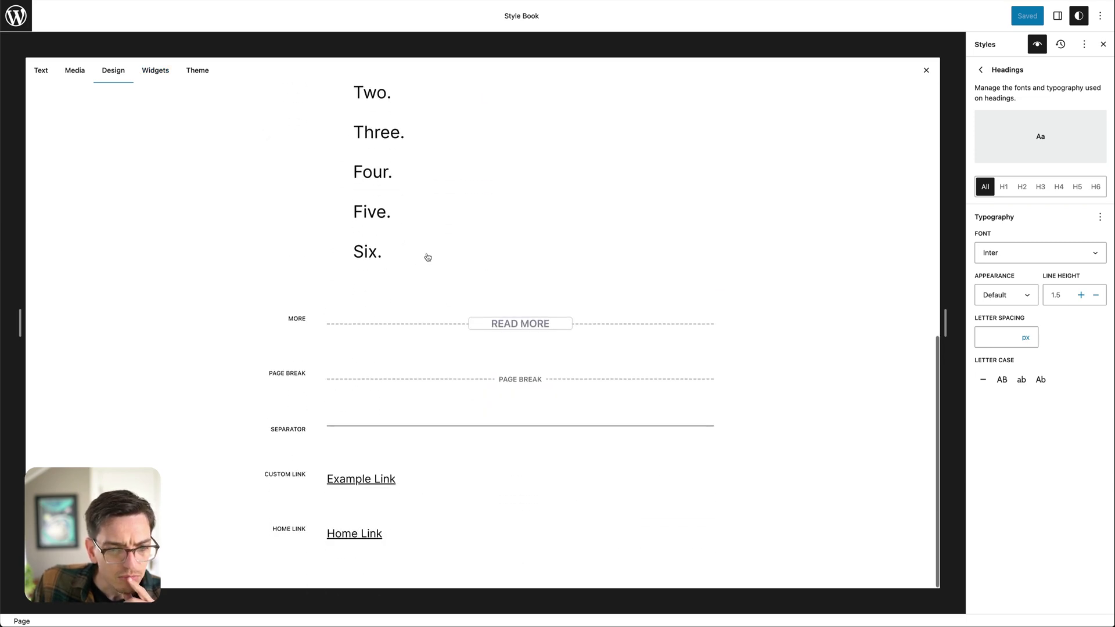
scroll(481, 331, "up", 9)
left_click(168, 72)
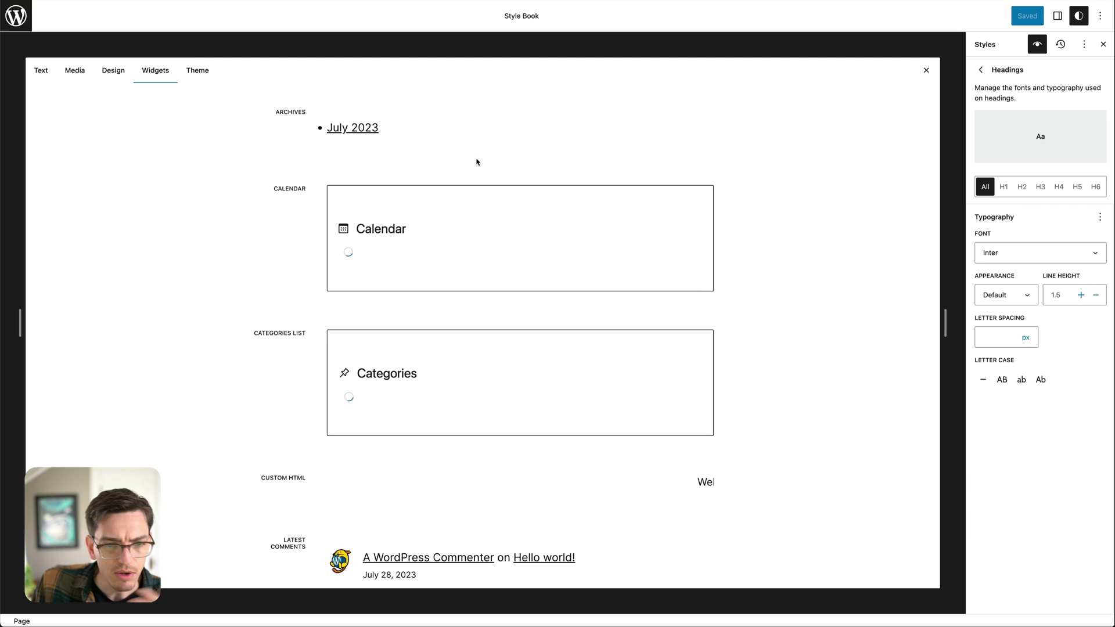
left_click(186, 76)
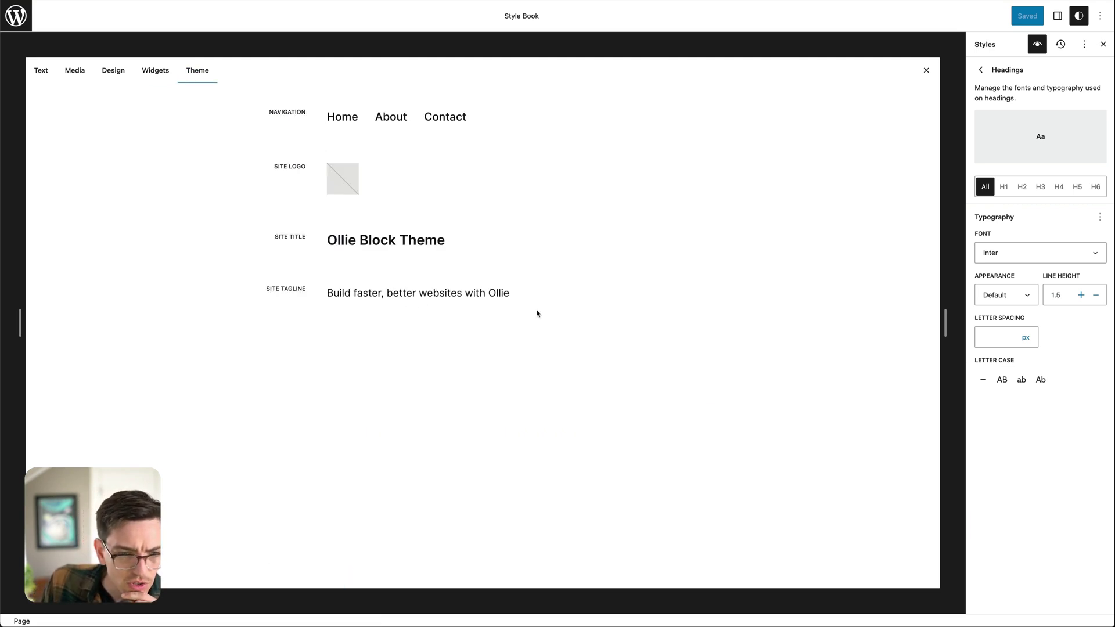
left_click(41, 80)
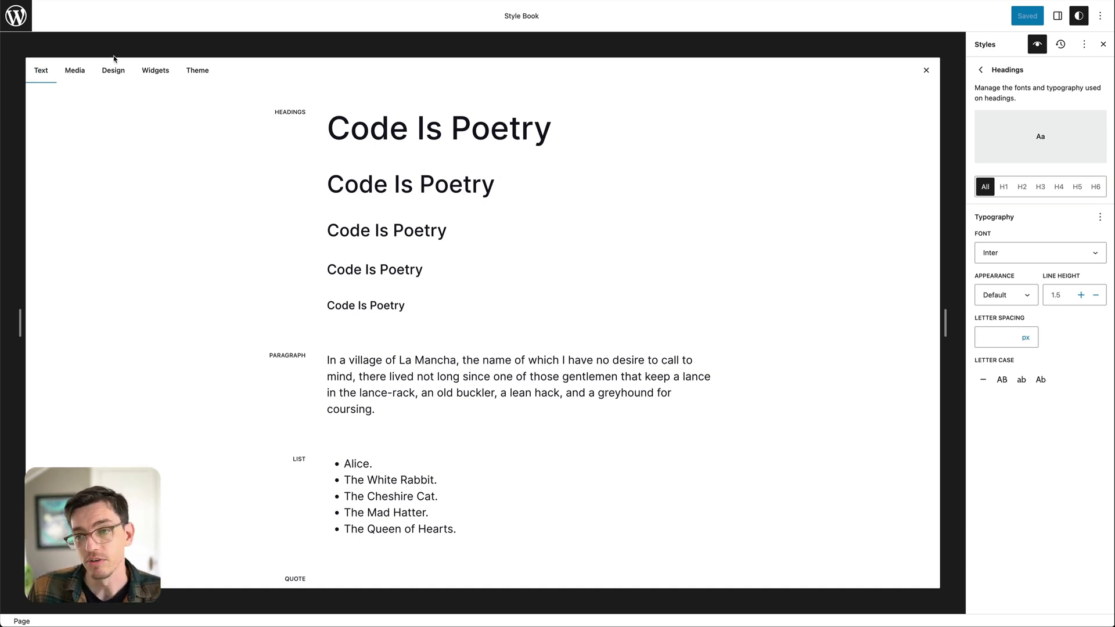
left_click(1029, 43)
- Step back from Typography to the Styles overview and open the Blocks list
left_click(981, 71)
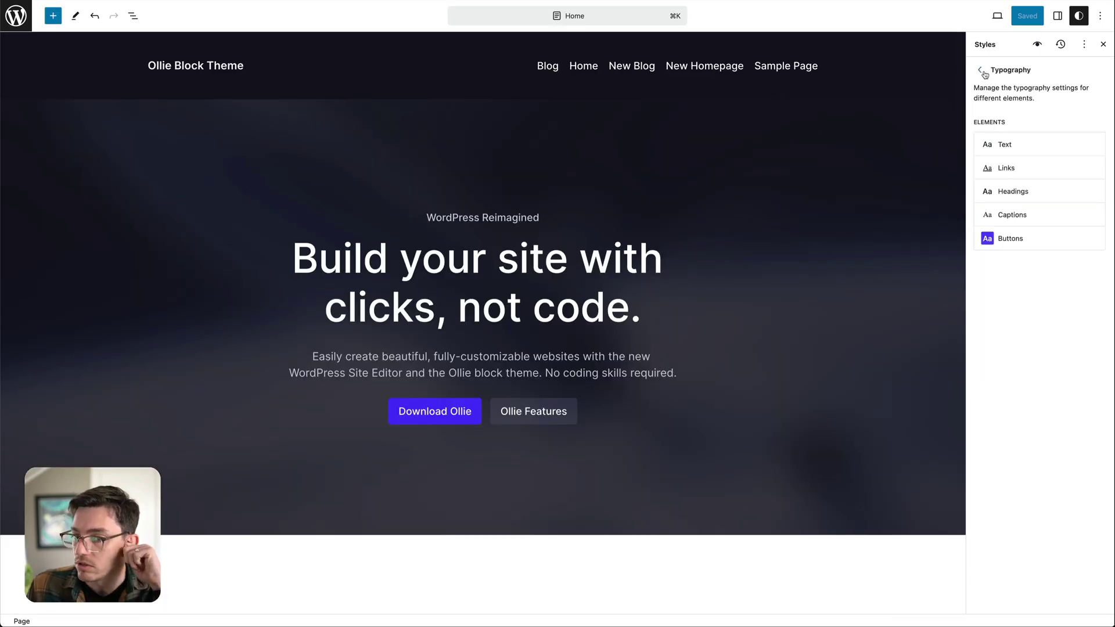
left_click(981, 78)
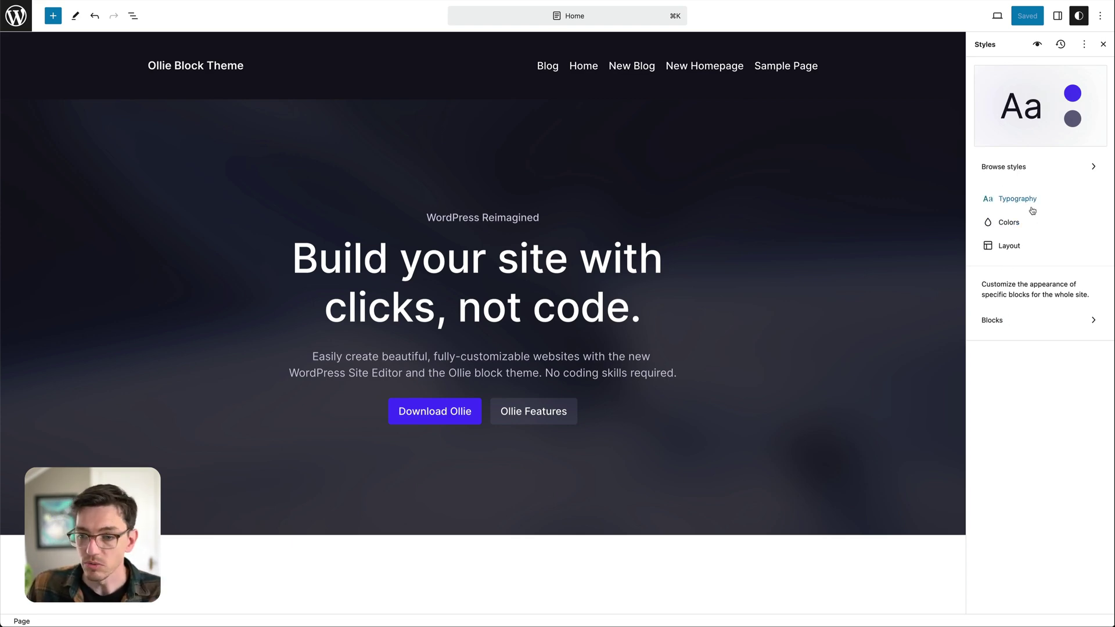
left_click(1007, 324)
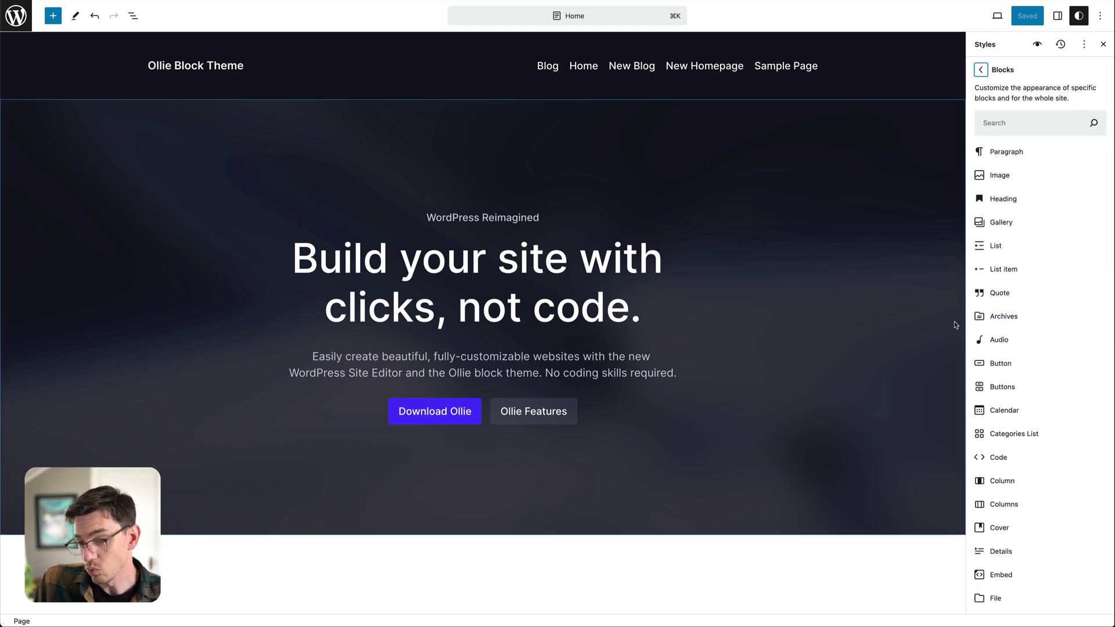
scroll(1049, 338, "down", 5)
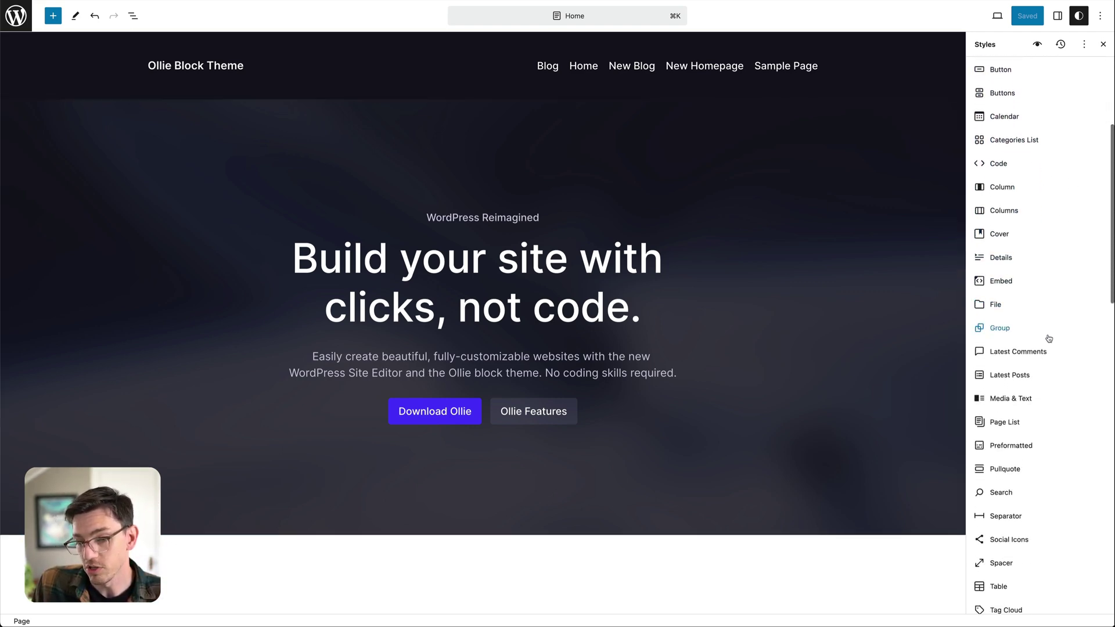
scroll(1049, 339, "down", 2)
- In the Media & Text block styles, switch the font to Inter, then back to Default
left_click(1028, 297)
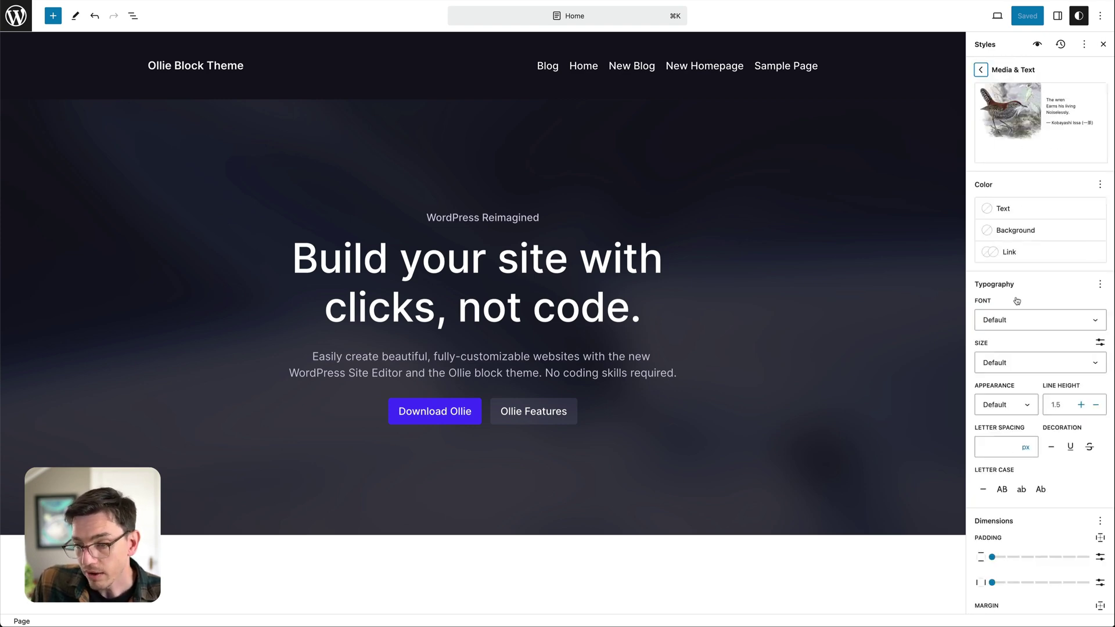
scroll(1017, 300, "down", 3)
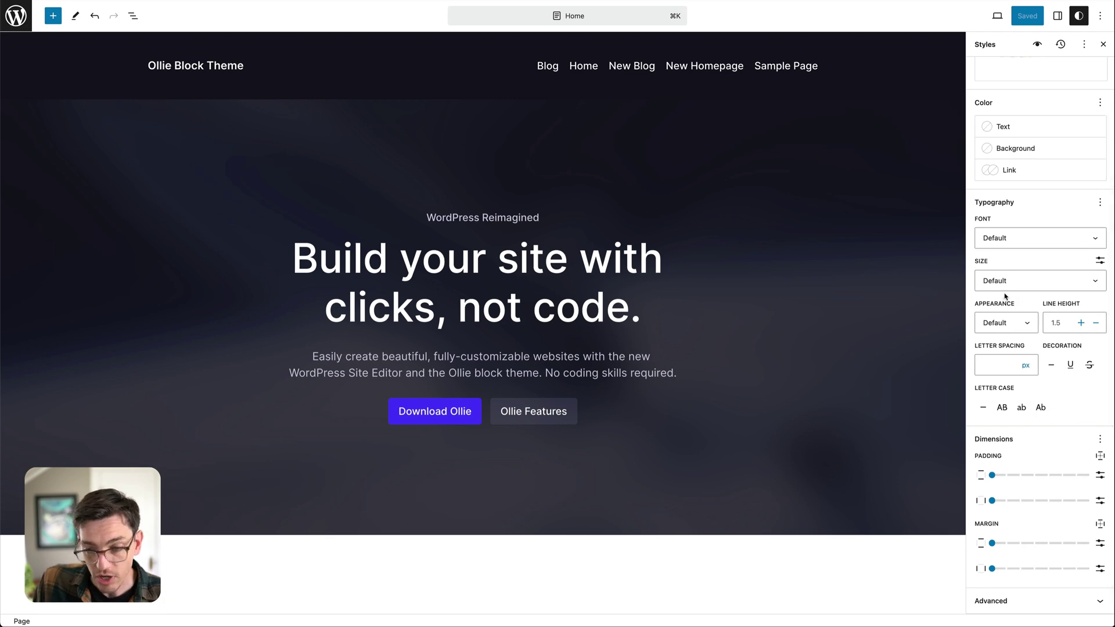
scroll(1040, 325, "up", 1)
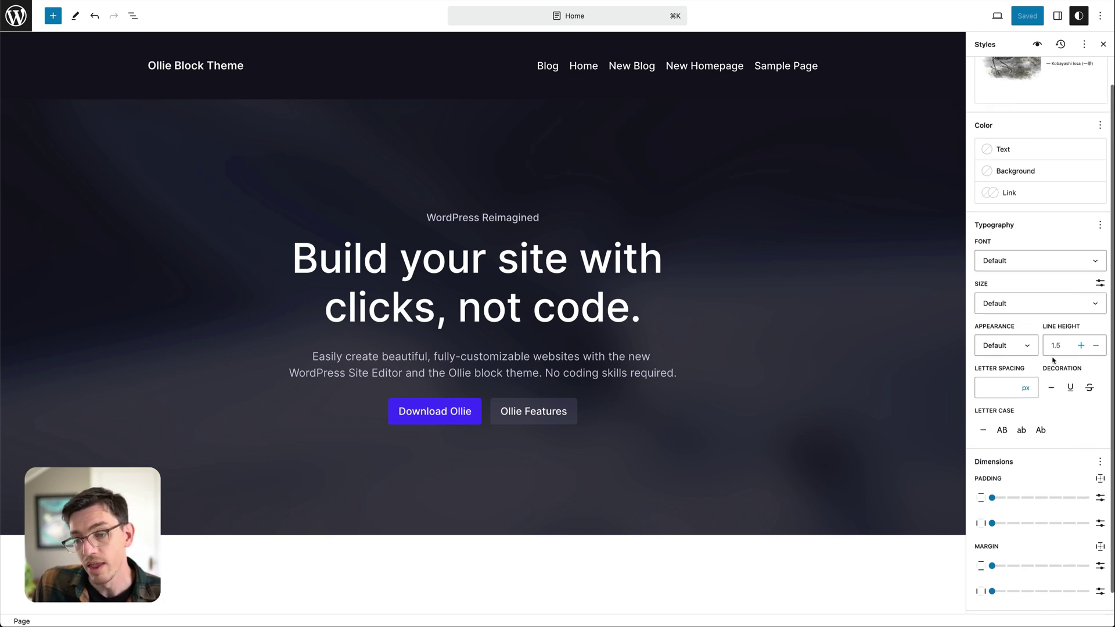
left_click(1036, 268)
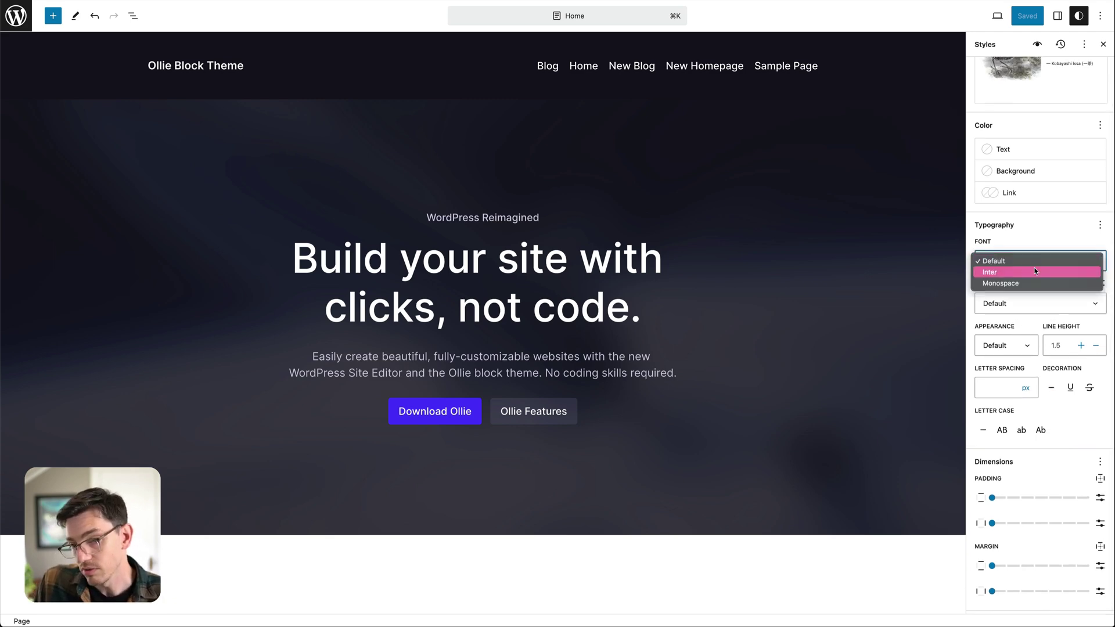
left_click(1017, 271)
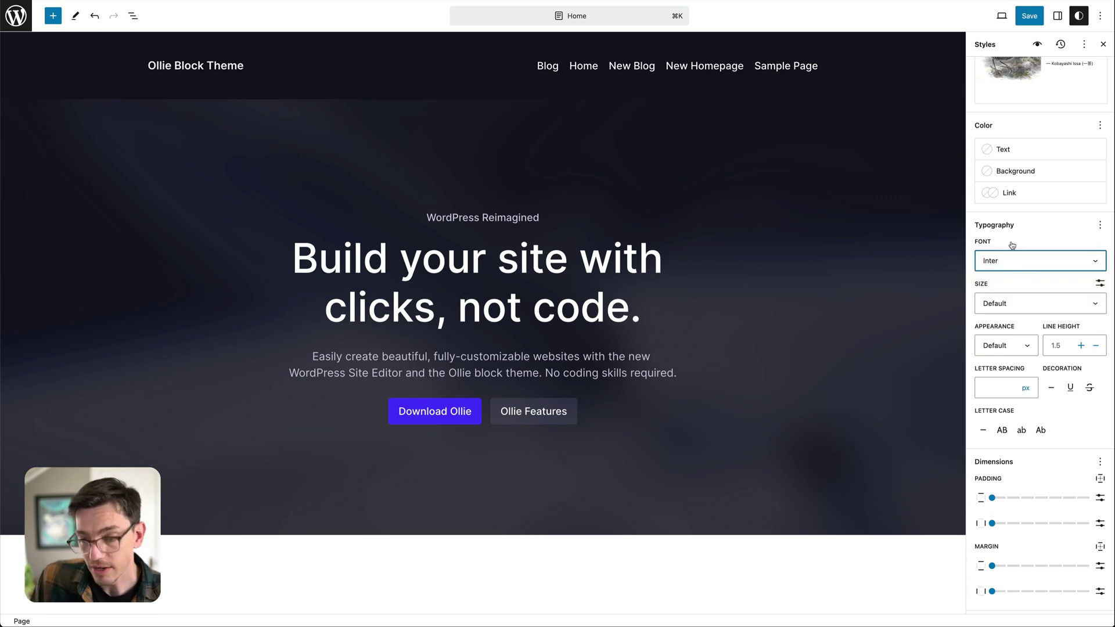
left_click(999, 259)
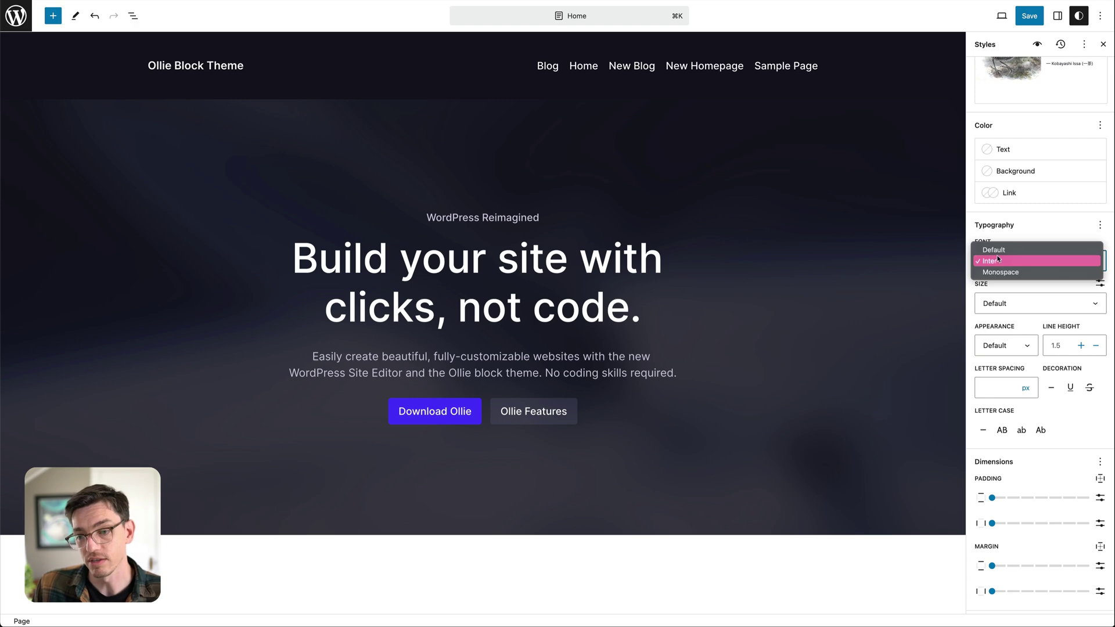
left_click(1011, 248)
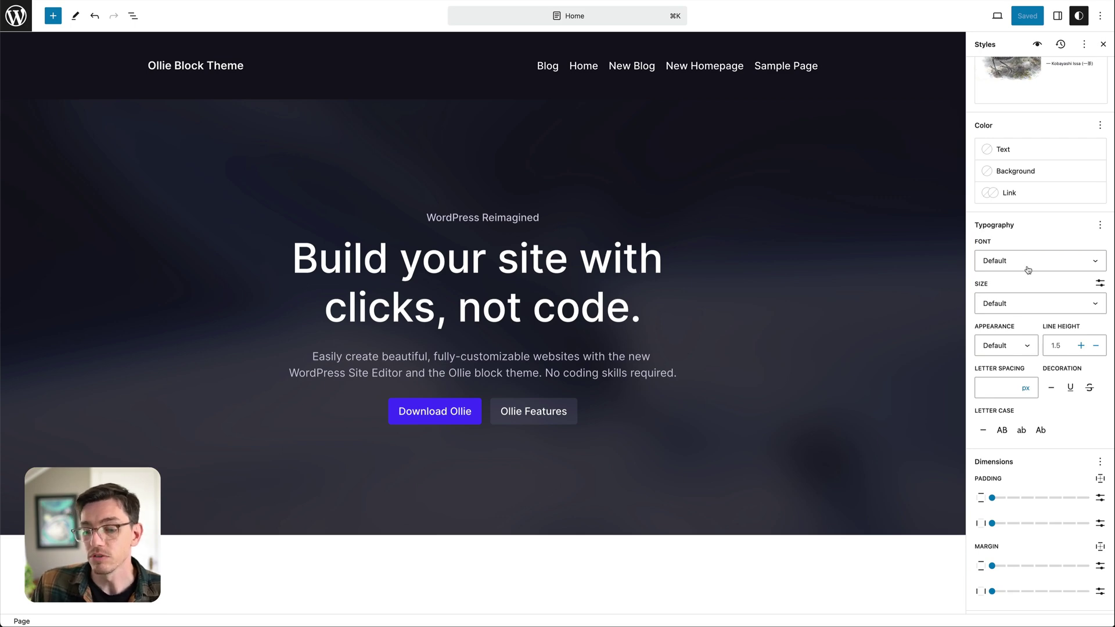
- Return through the blocks list to the main Styles overview
scroll(1025, 348, "up", 5)
left_click(984, 77)
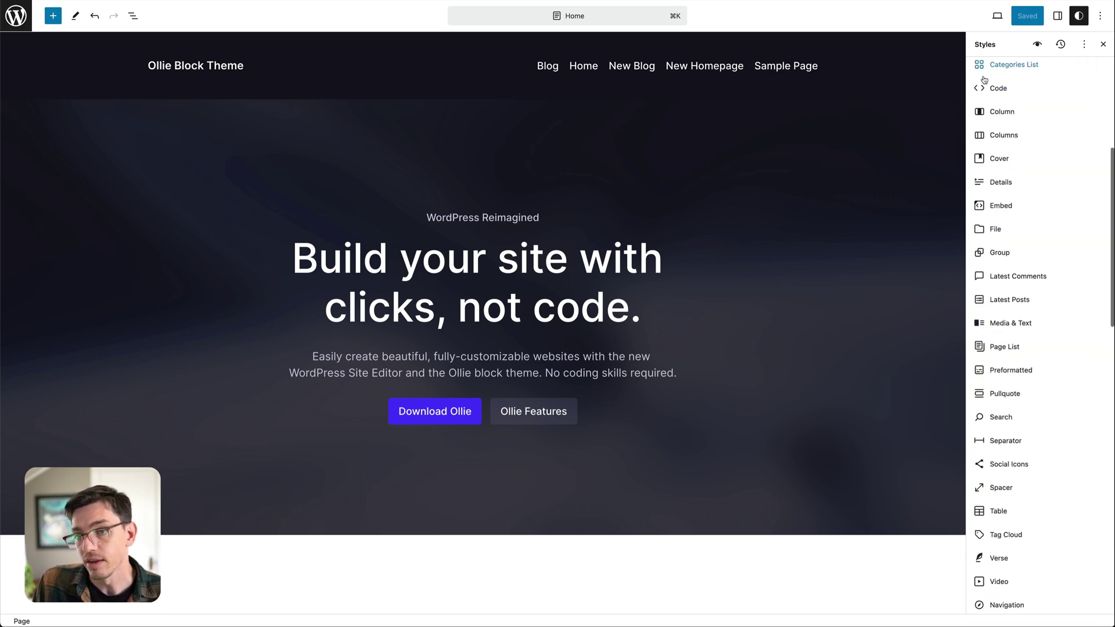
scroll(982, 72, "up", 5)
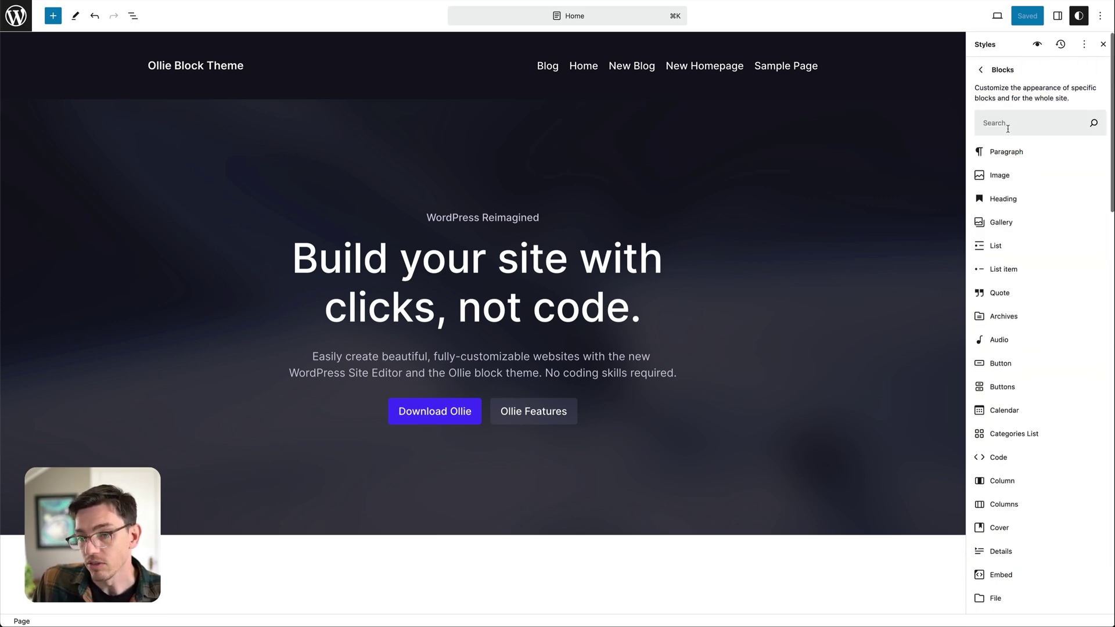
left_click(981, 69)
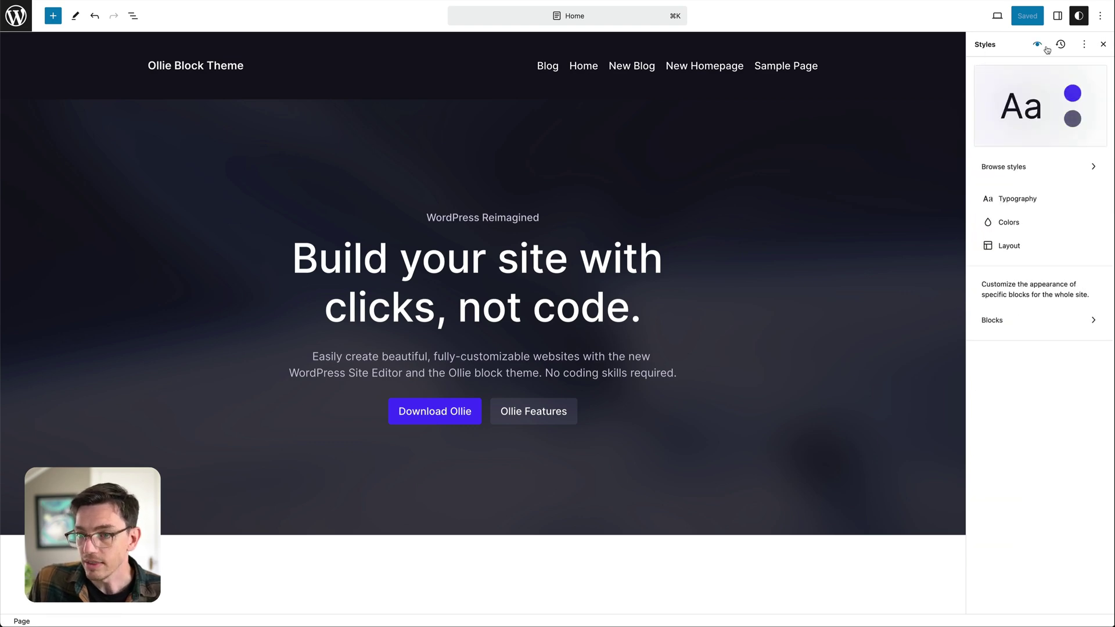